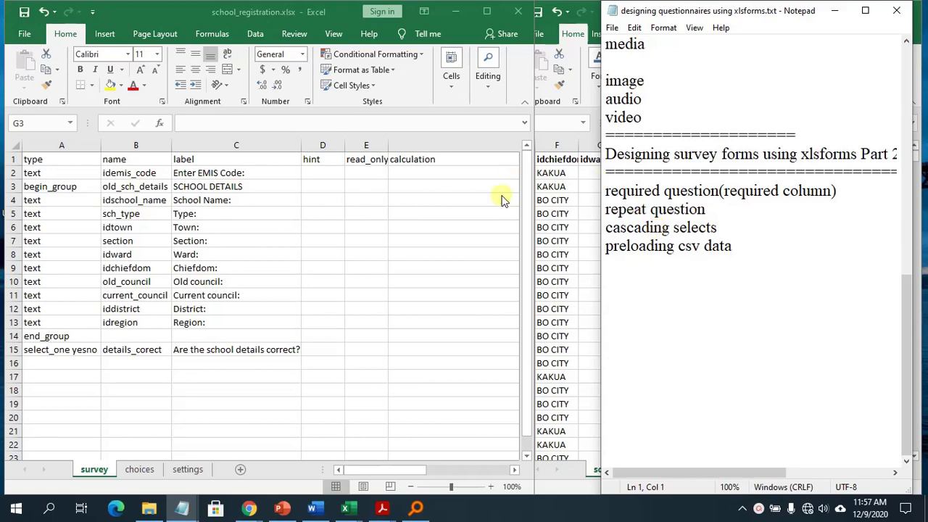
Step: Bring the school_location.xlsx workbook to the front beside the school_registration form
left_click(592, 119)
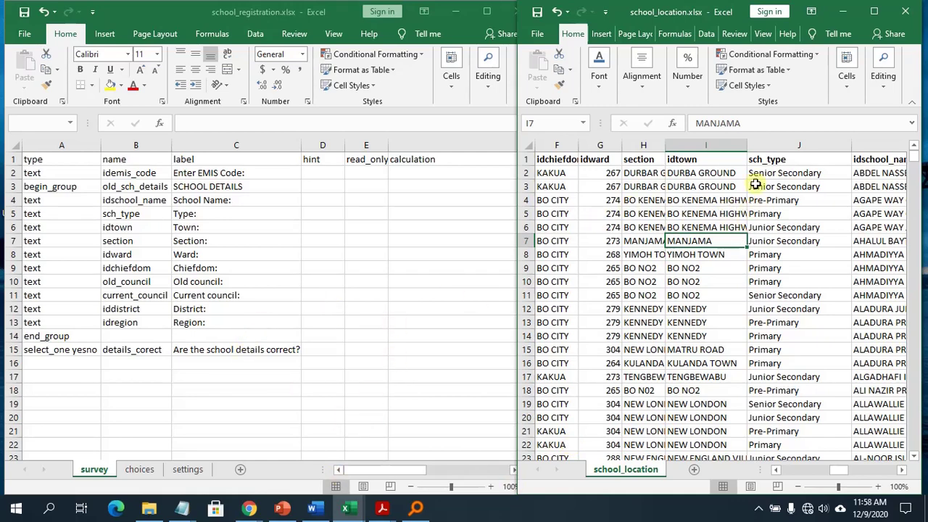
left_click(873, 11)
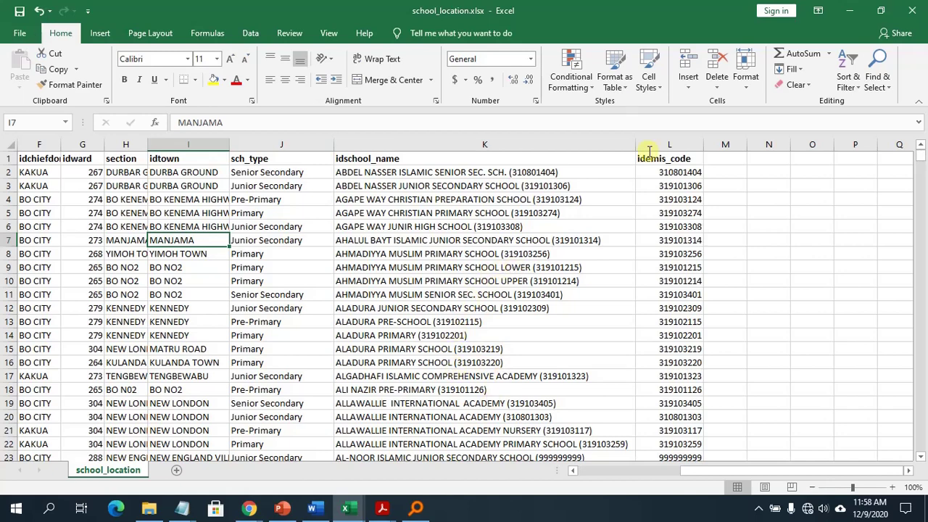
left_click(879, 11)
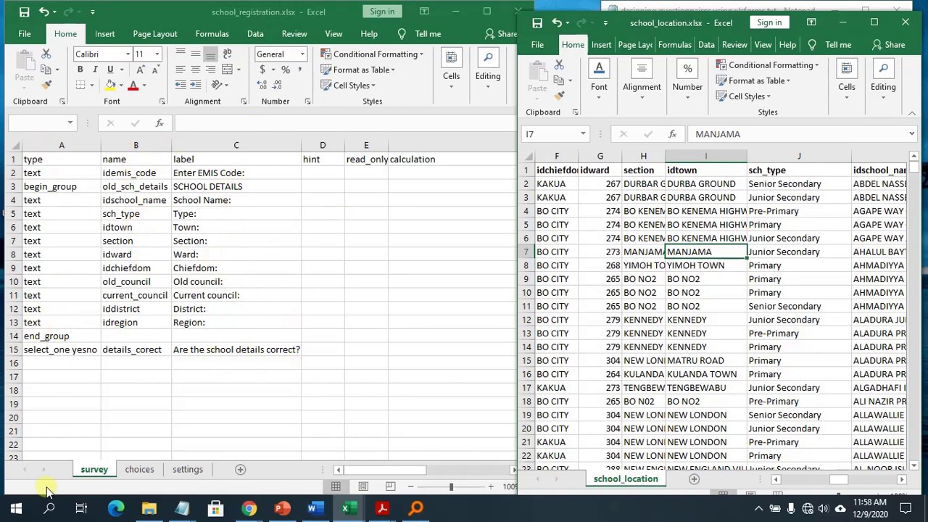
Step: Review the registration form's choices and settings sheets (School Registration Form, sch_reg_01), then return to survey
left_click(133, 471)
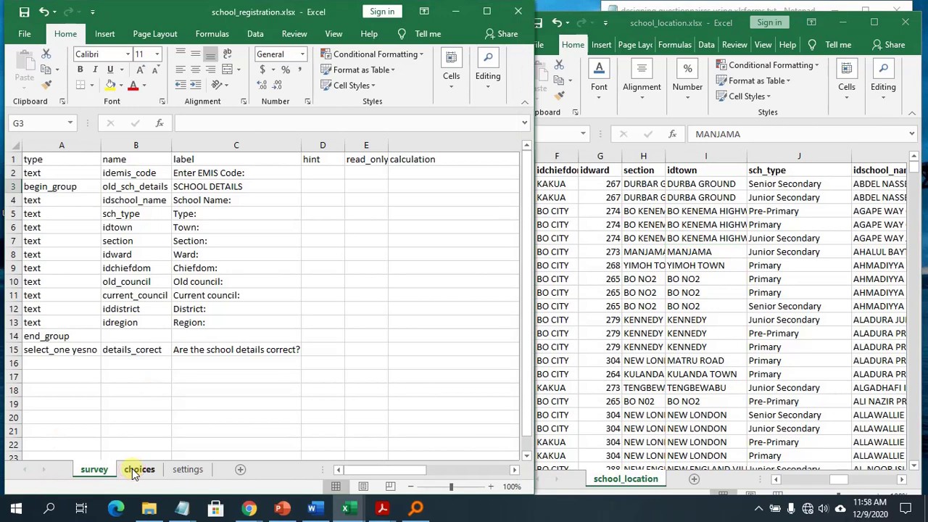
left_click(133, 471)
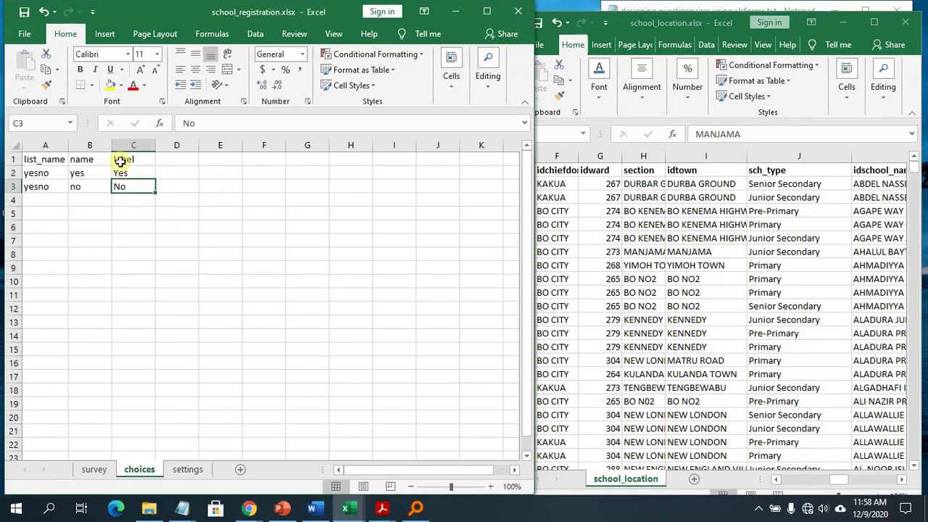
left_click(187, 469)
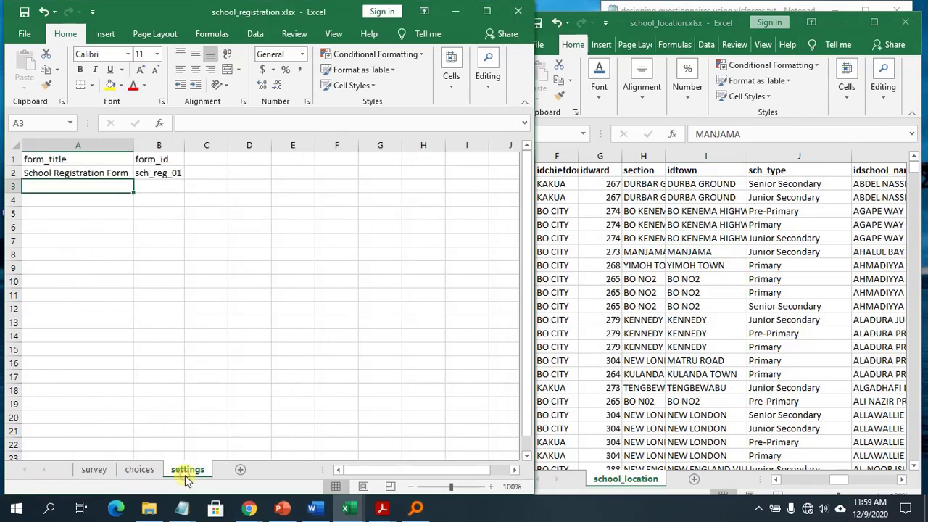
left_click(93, 470)
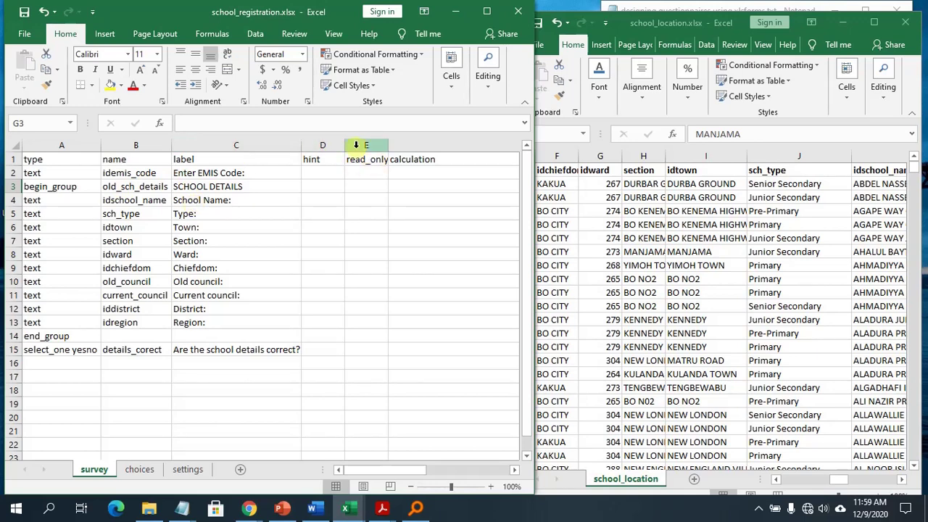
Step: Widen column E so the read_only heading fits, and check the survey columns at full screen
left_click_drag(388, 143, 404, 143)
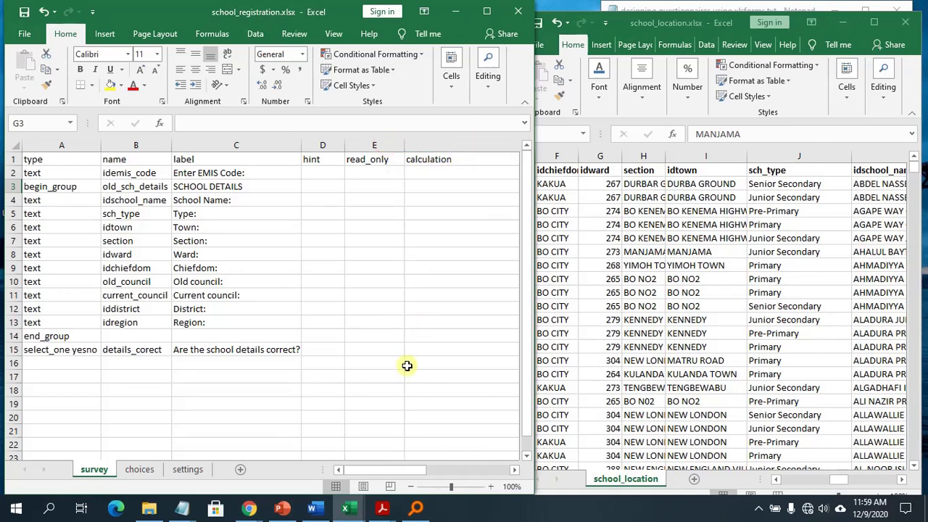
left_click_drag(376, 471, 402, 471)
left_click(486, 10)
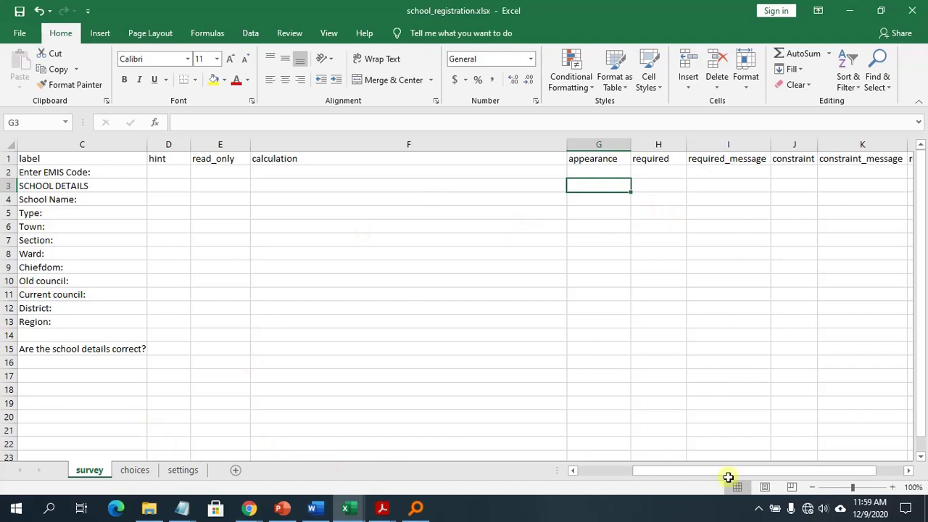
left_click_drag(694, 479, 620, 471)
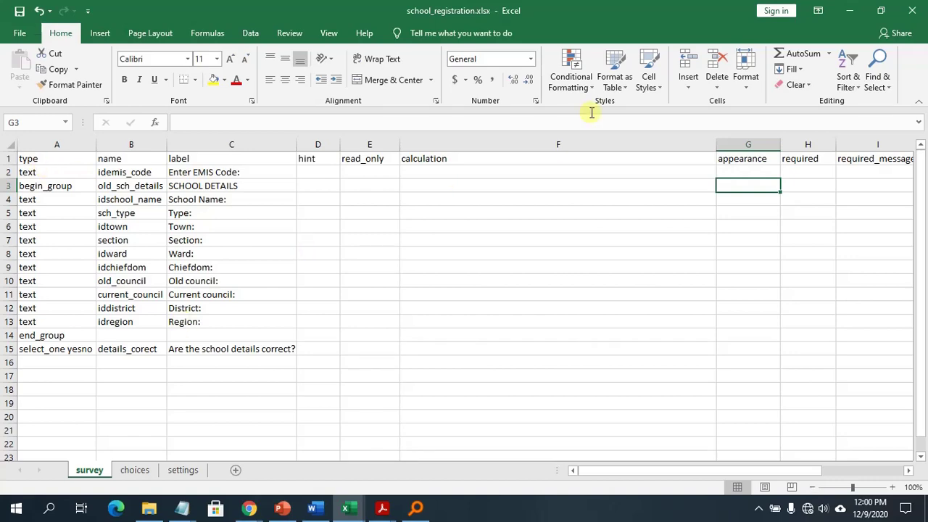
left_click(878, 10)
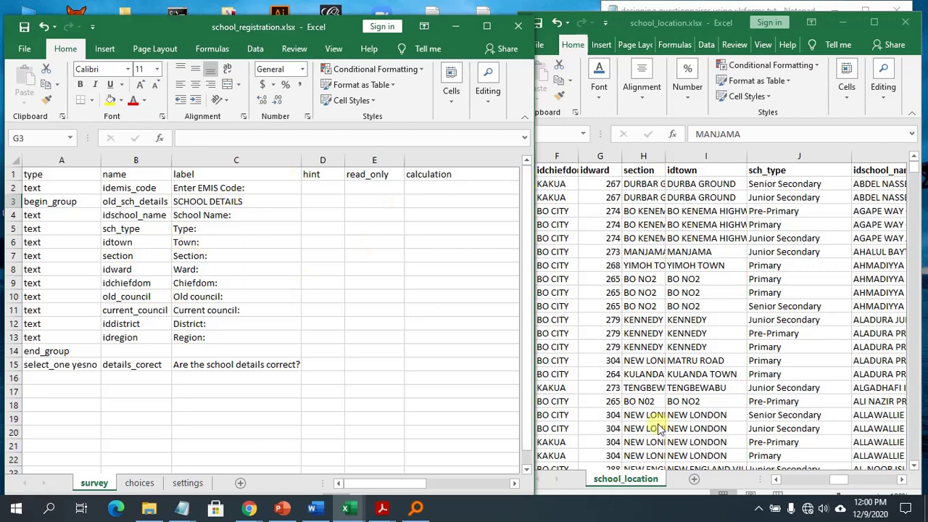
Step: Maximize school_location and narrow the idschool_name column K so idemis_code is visible
left_click(674, 341)
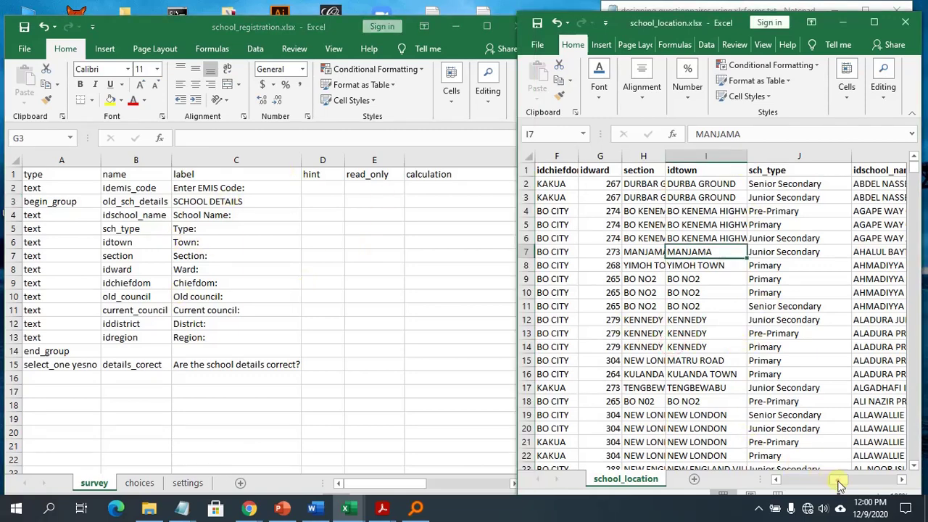
left_click_drag(838, 484, 886, 480)
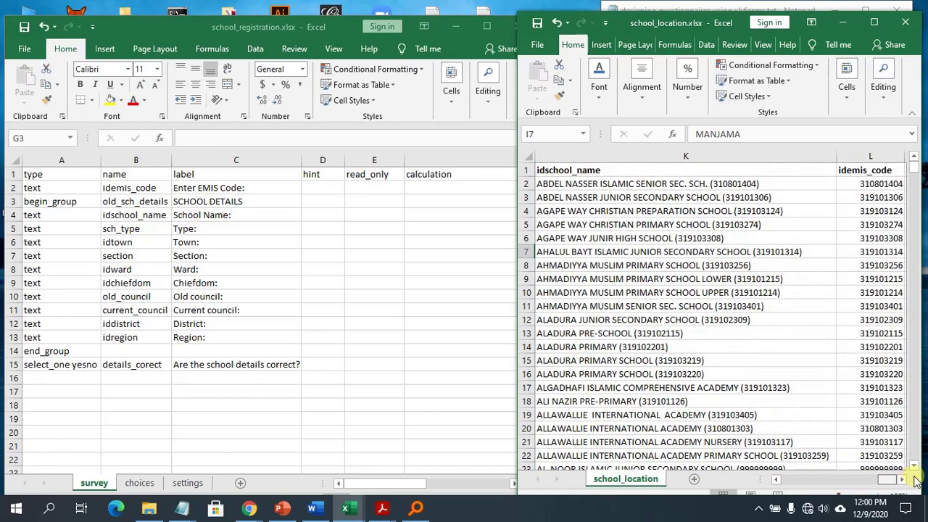
left_click(877, 23)
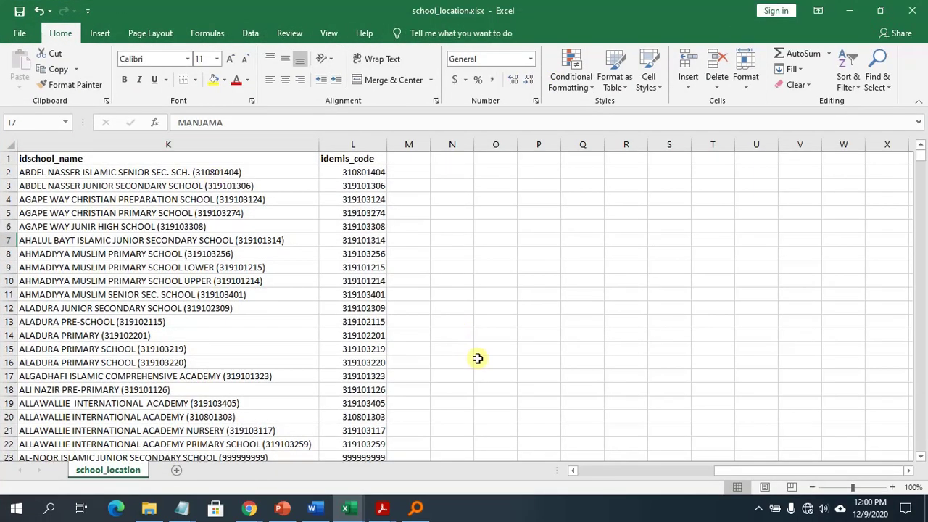
left_click_drag(739, 474, 602, 476)
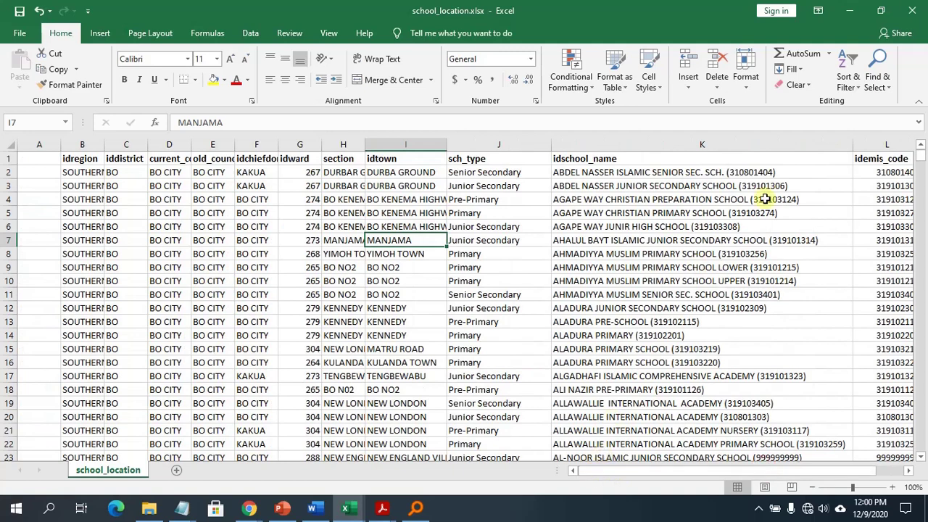
left_click_drag(852, 143, 728, 159)
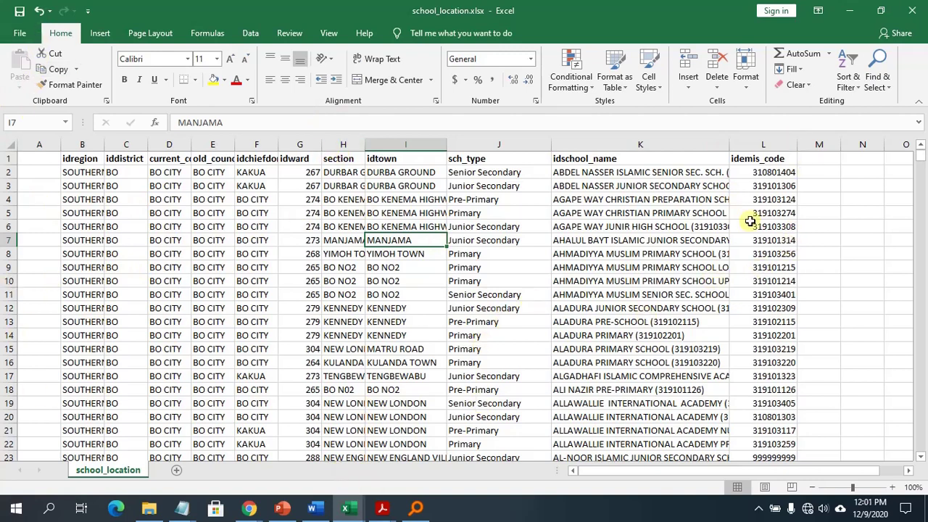
Step: Move the idemis_code column from L to column A and bring up Save As
left_click(762, 143)
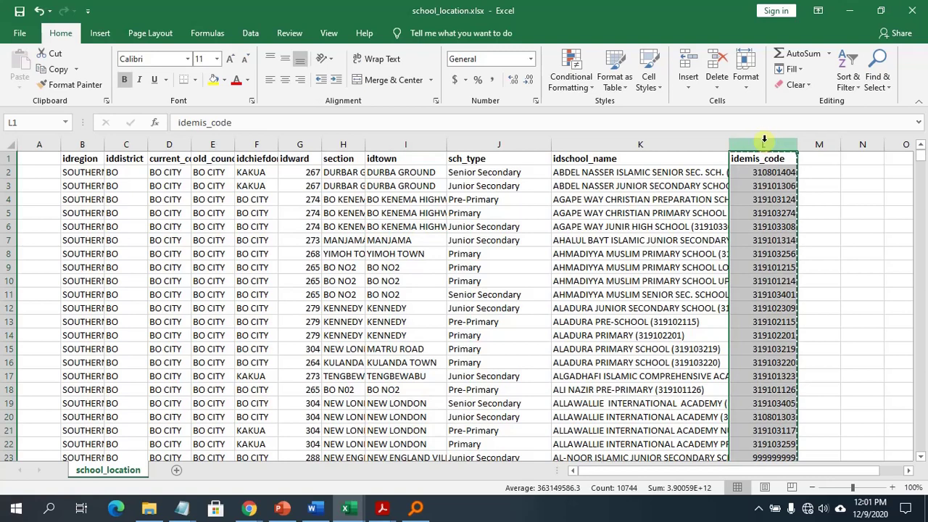
key("ctrl+c")
left_click(24, 156)
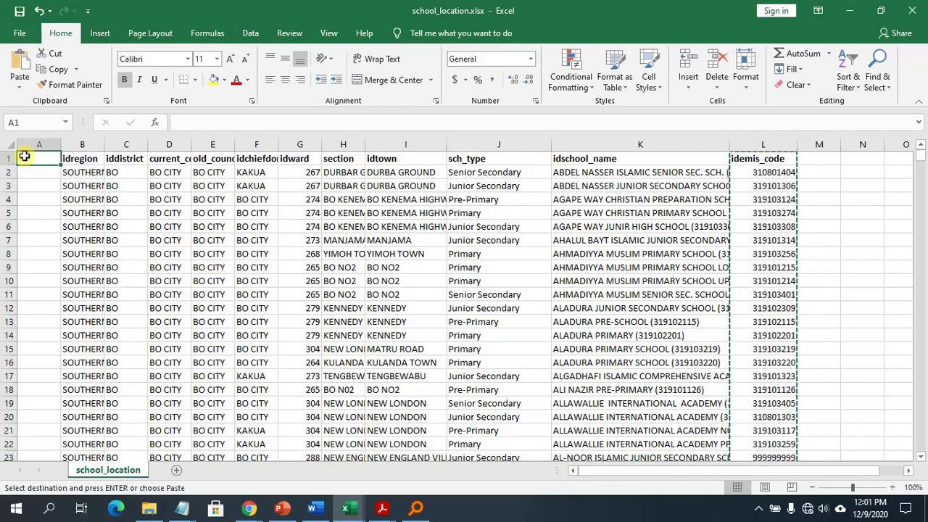
key("ctrl+v")
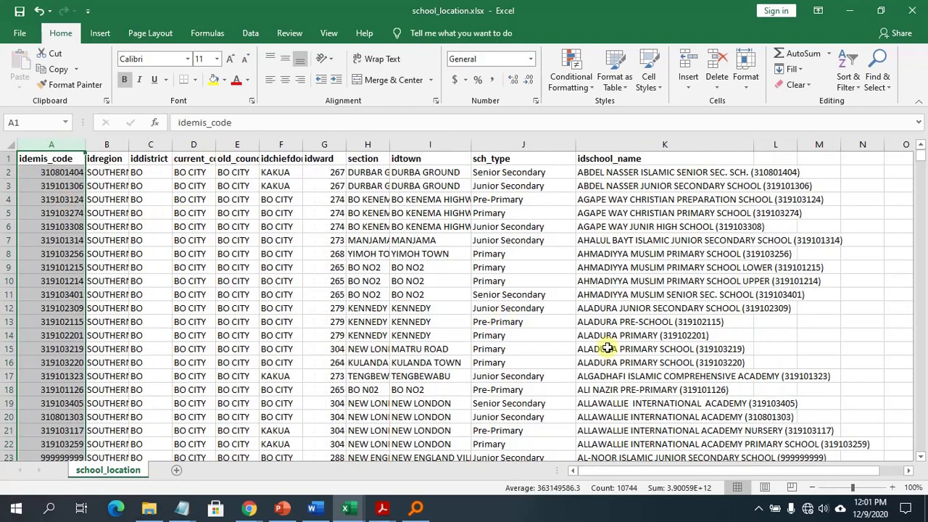
left_click(19, 33)
left_click(34, 210)
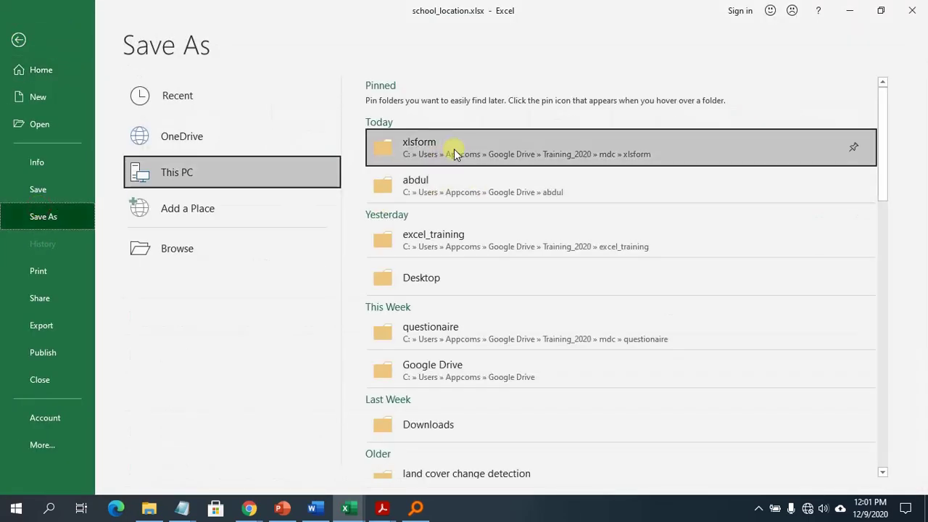
Step: Save as CSV (Comma delimited) school_location.csv in the xlsform folder, replacing the existing file
left_click(453, 151)
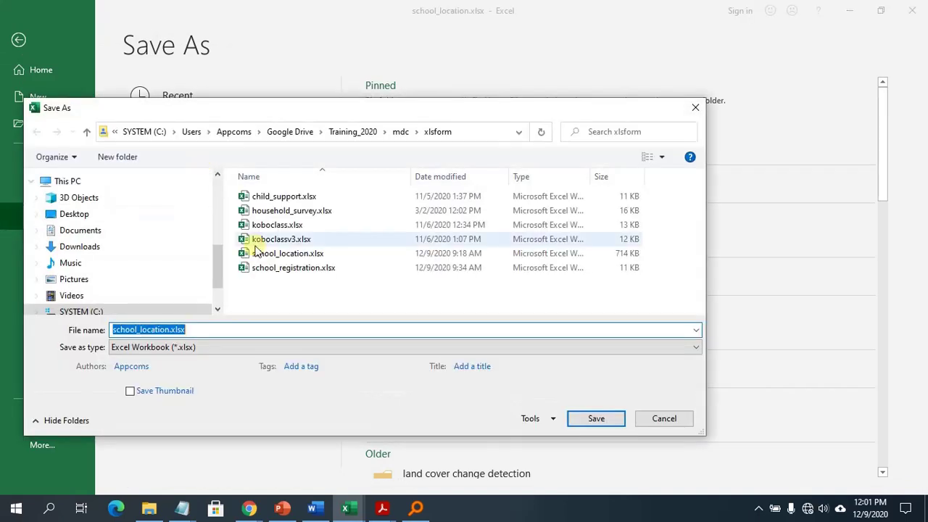
left_click(225, 346)
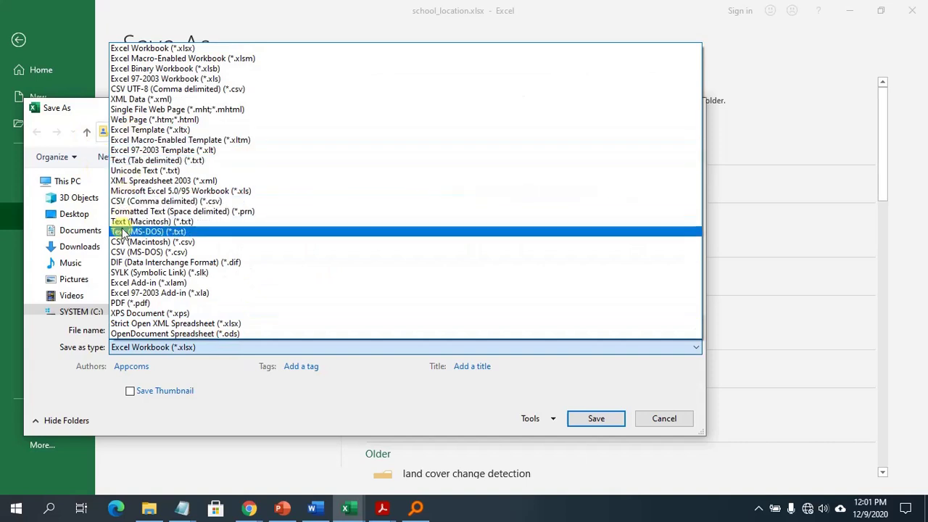
left_click(173, 201)
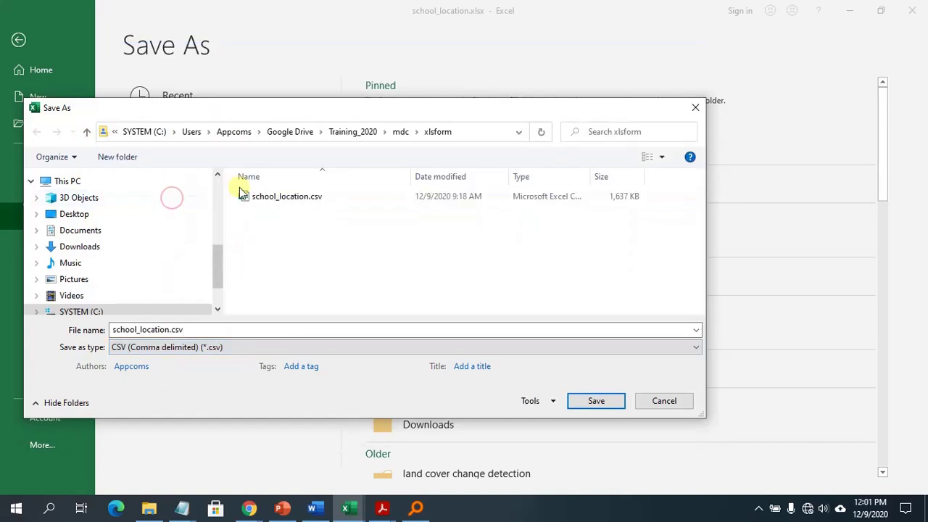
left_click(277, 195)
left_click(595, 400)
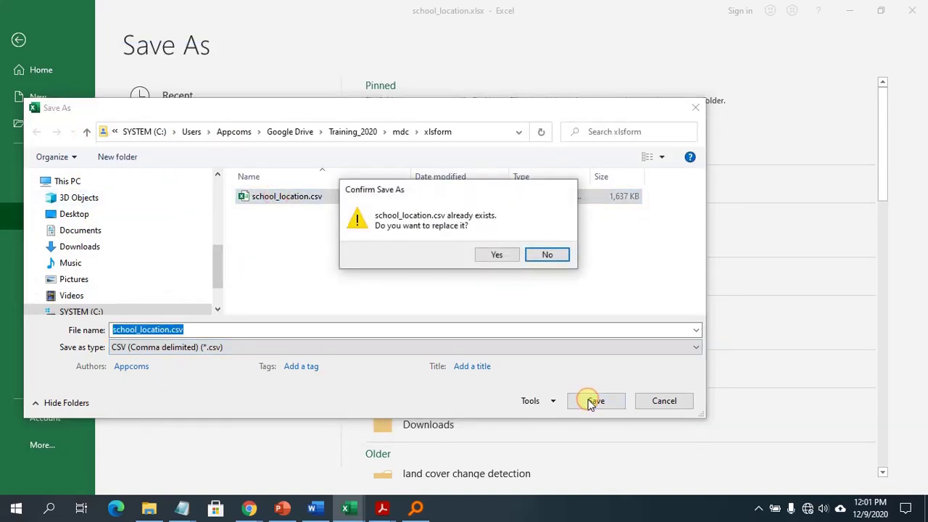
left_click(500, 253)
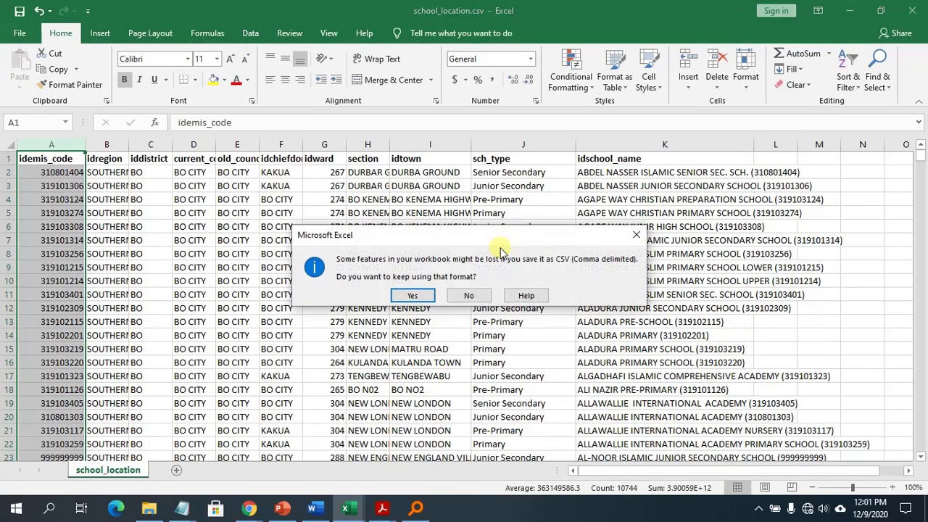
left_click(410, 295)
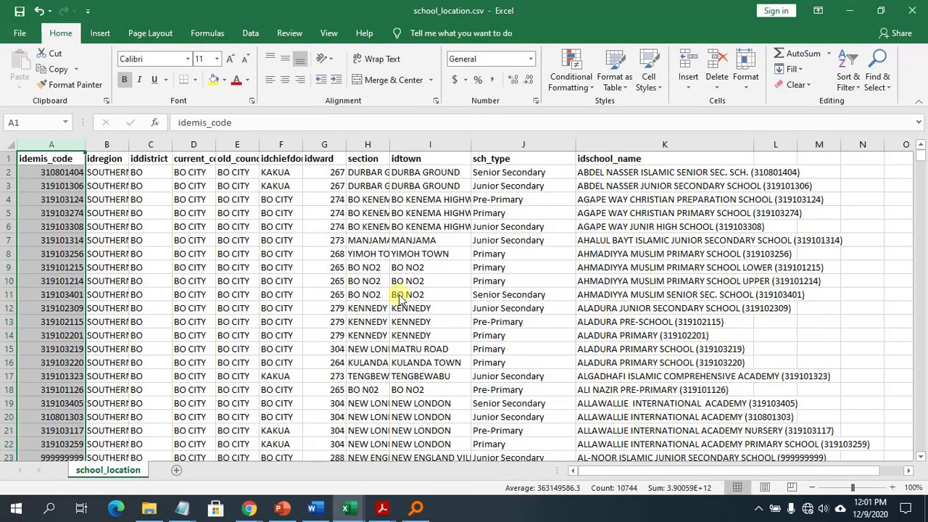
left_click(880, 10)
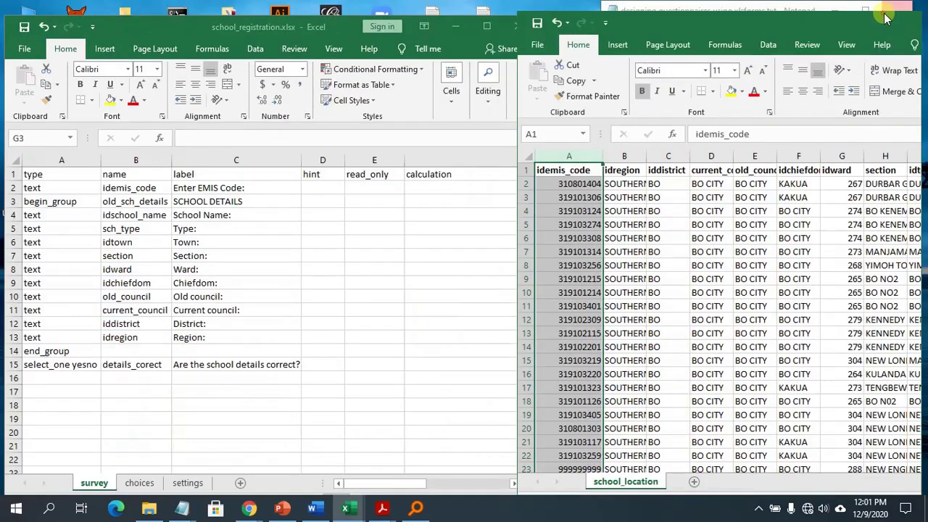
Step: Start a new blank Notepad note and size it full-height on the right beside the survey sheet
left_click(224, 237)
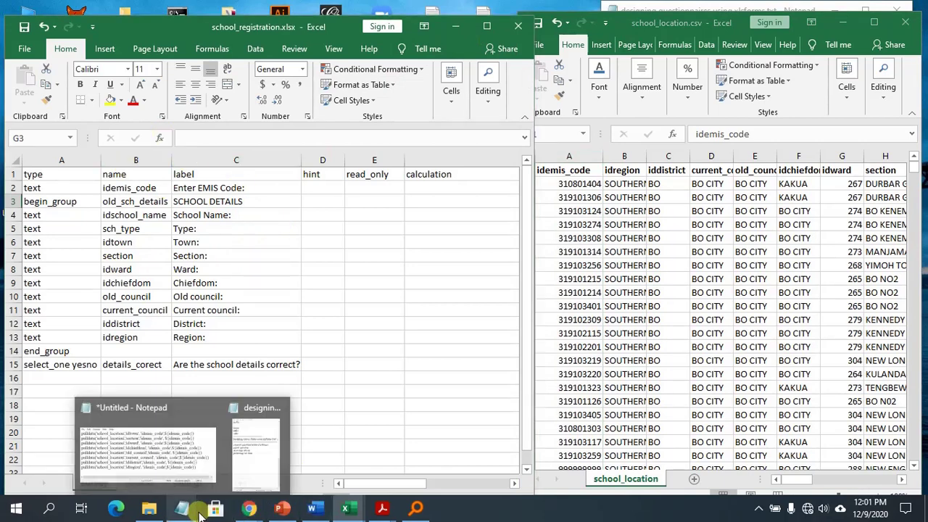
right_click(174, 510)
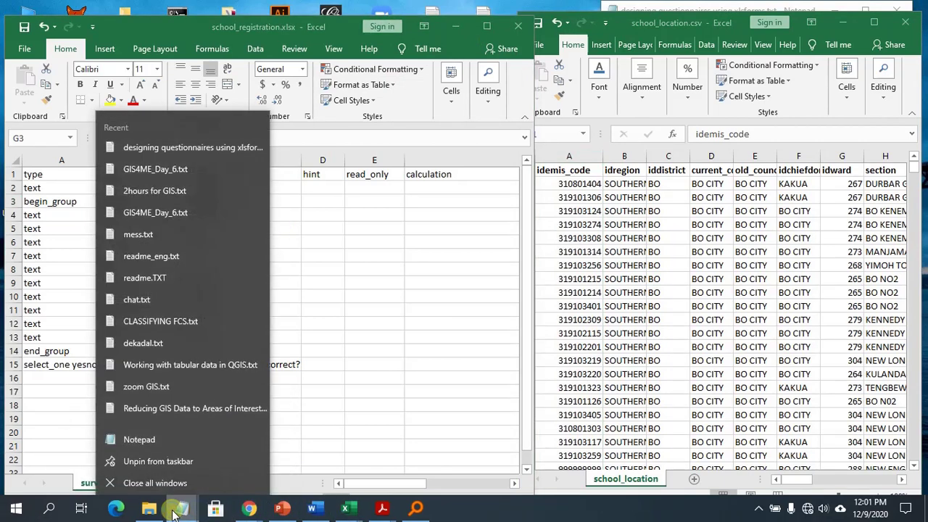
left_click(149, 437)
left_click_drag(521, 36, 710, 128)
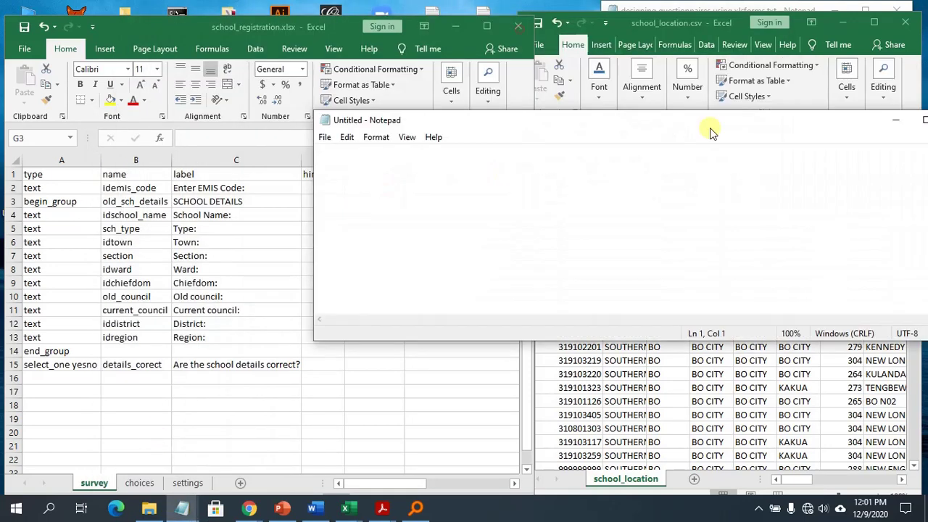
left_click_drag(310, 197, 534, 155)
left_click_drag(686, 111, 644, 4)
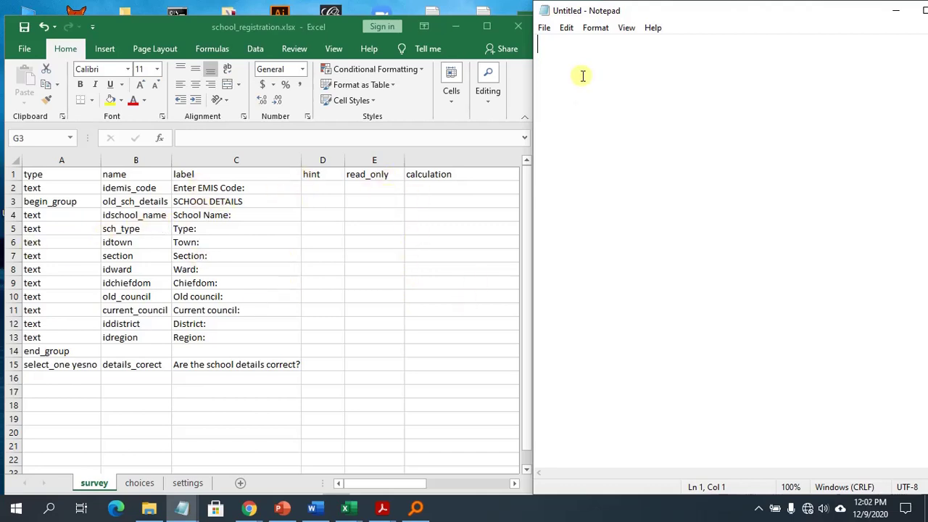
Step: Begin the pulldata('school_location','','') draft and arrange windows to see the school_location headers
key("Return")
key("Return")
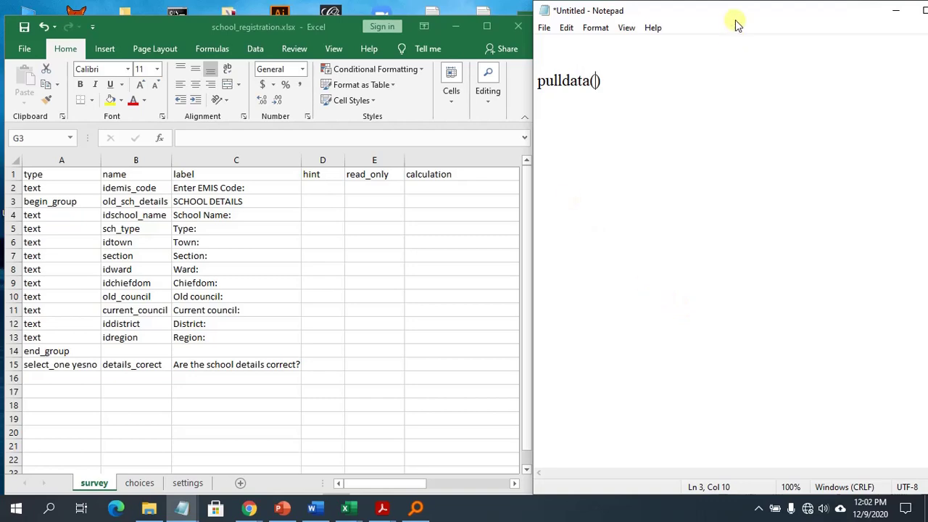
left_click_drag(736, 13, 295, 55)
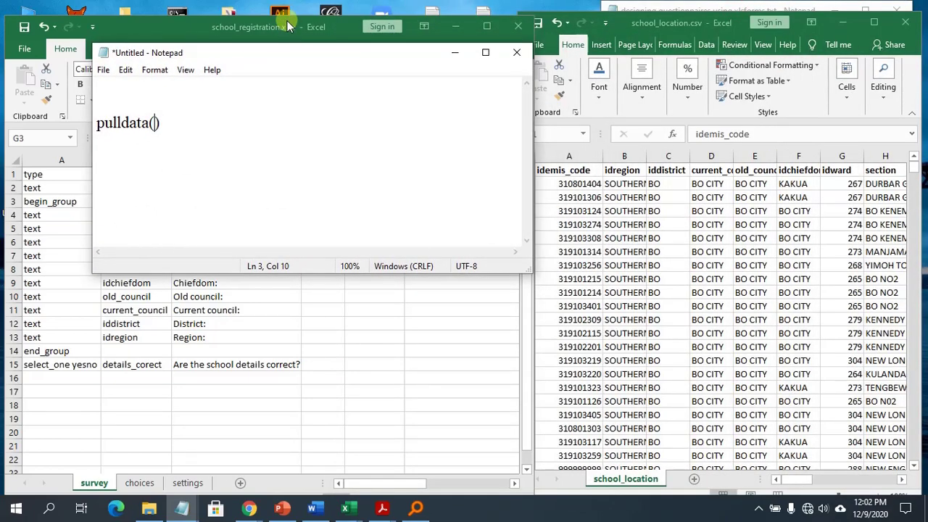
left_click_drag(305, 272, 286, 397)
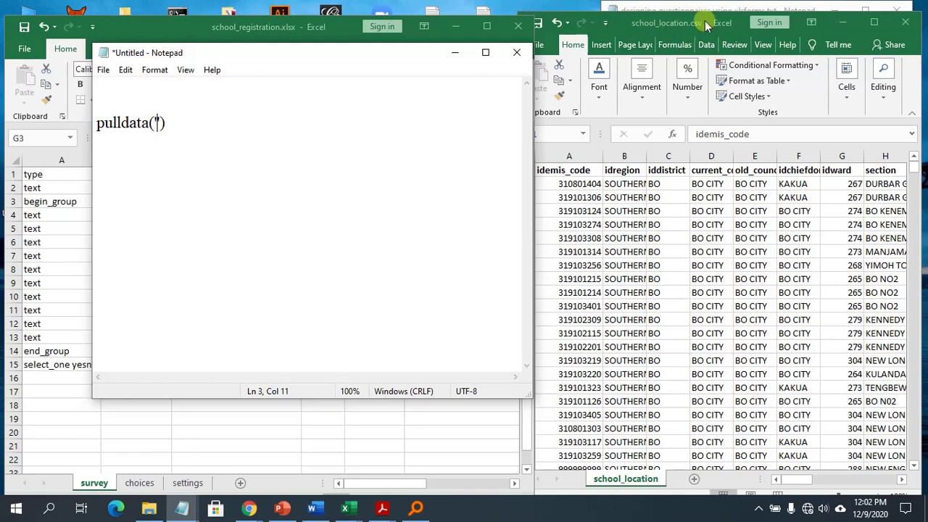
type("school_location','")
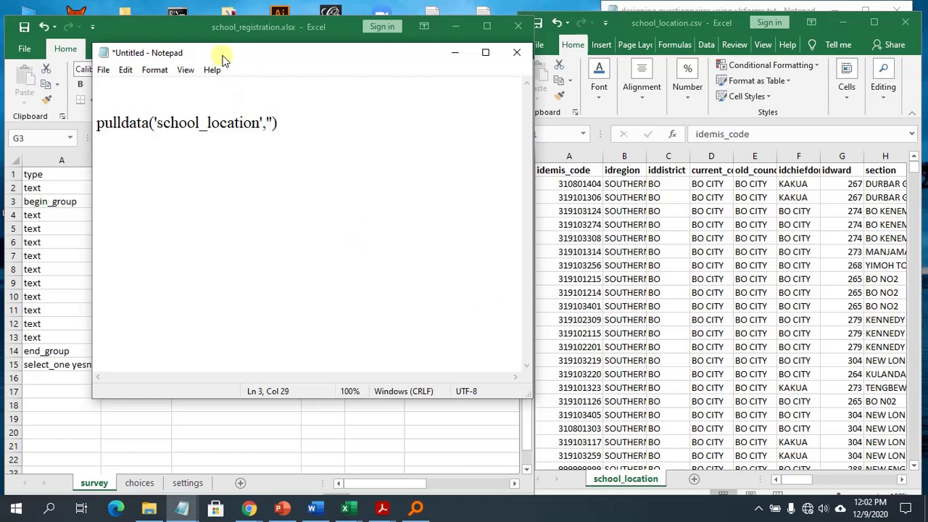
left_click_drag(234, 58, 529, 32)
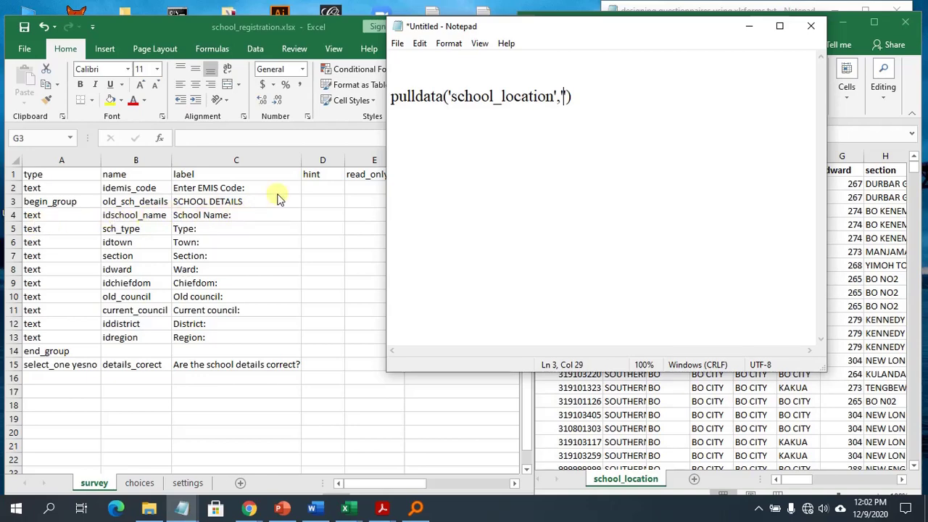
left_click_drag(649, 31, 345, 44)
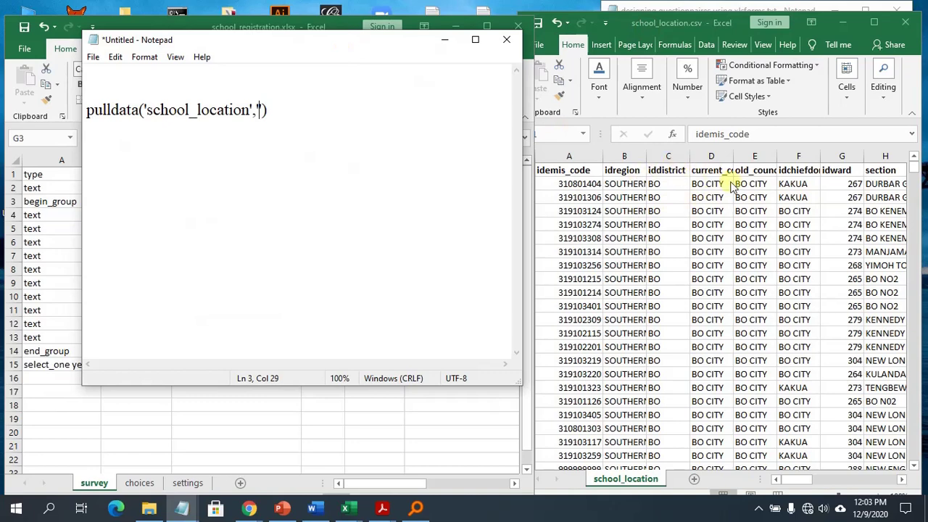
left_click(793, 487)
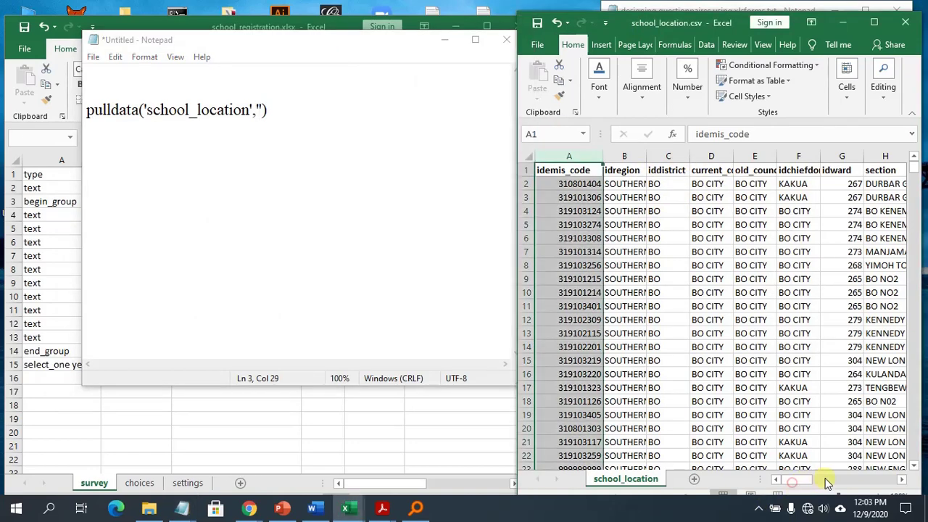
left_click(755, 170)
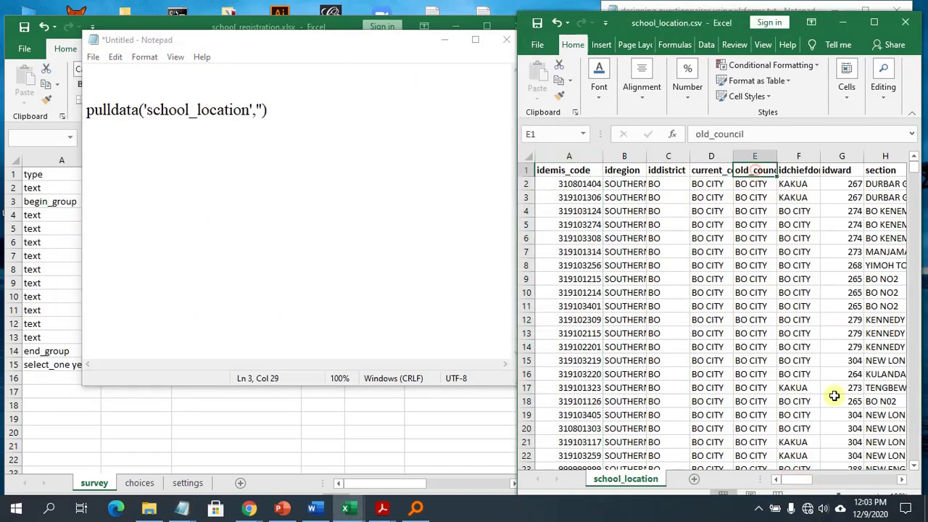
left_click_drag(797, 478, 894, 466)
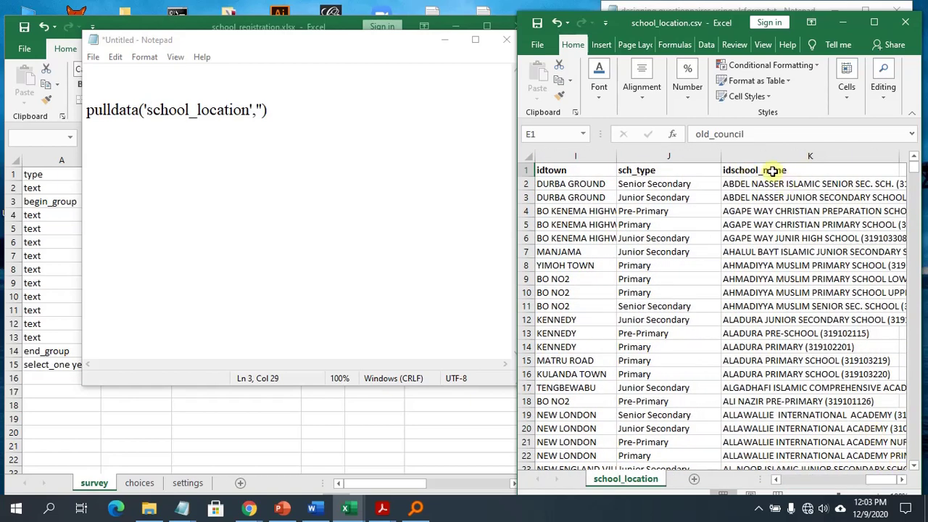
left_click(260, 113)
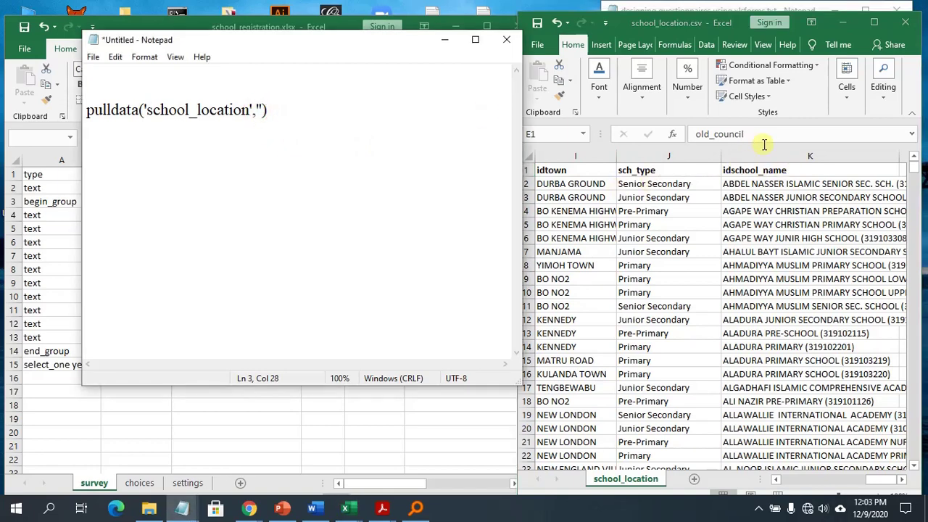
Step: Copy the idschool_name header from school_location into the formula's first empty quotes
left_click(781, 172)
left_click(772, 170)
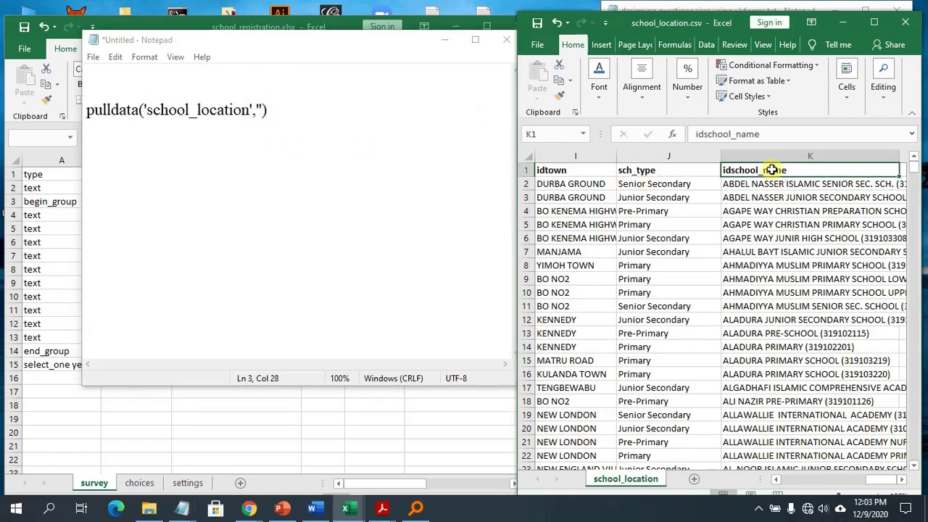
left_click_drag(769, 134, 684, 135)
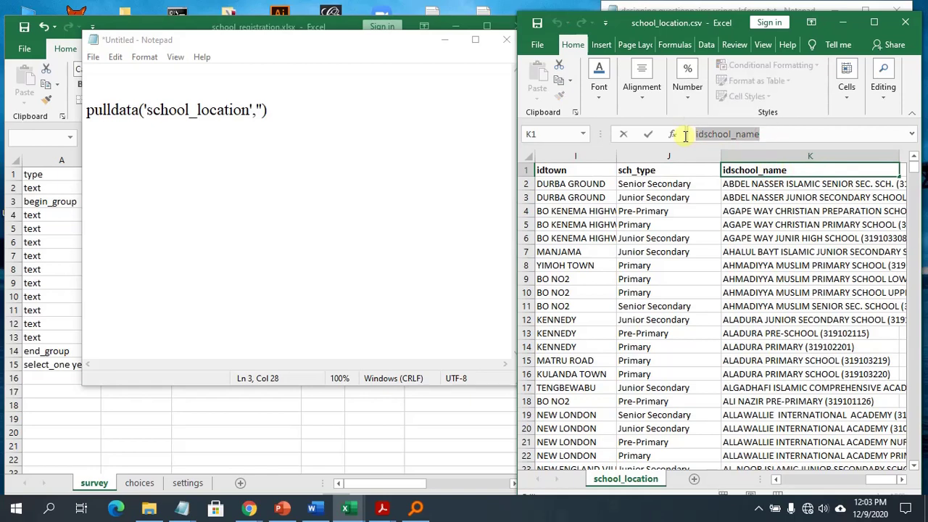
key("ctrl+c")
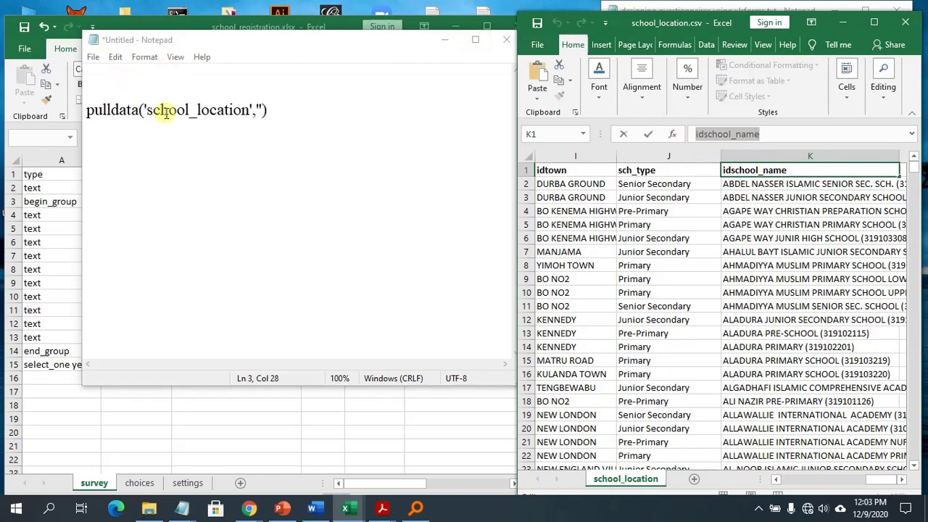
left_click(258, 111)
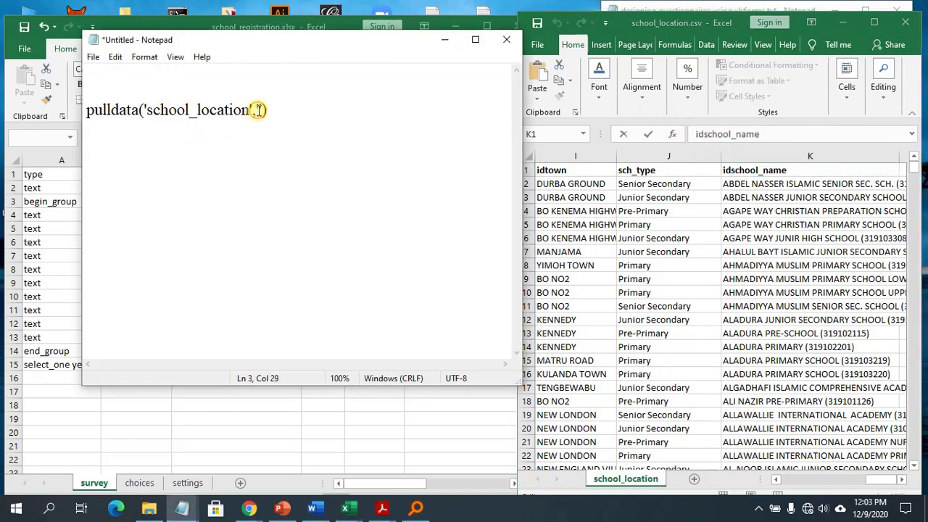
key("ctrl+v")
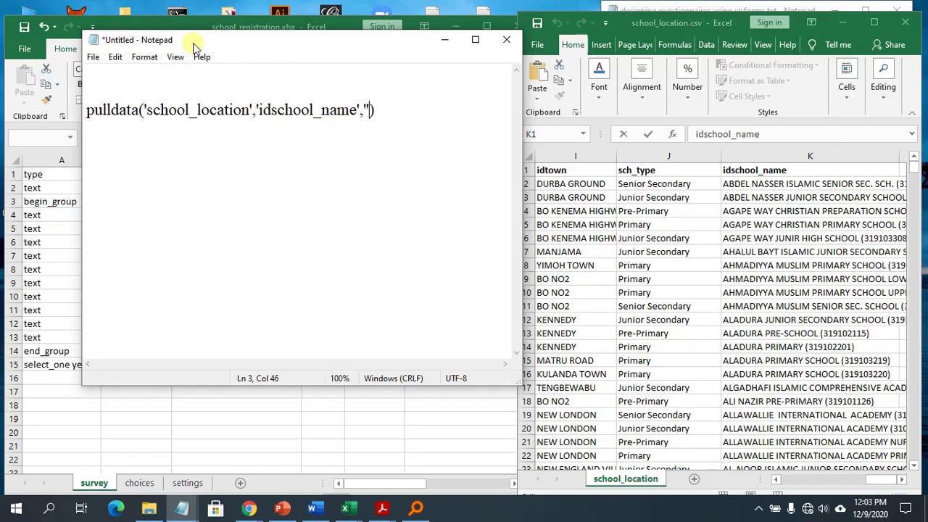
Step: Copy the idemis_code header from cell A1 into the formula's next empty quotes
mouse_move(283, 52)
left_mouse_down()
mouse_move(442, 93)
mouse_move(569, 93)
mouse_move(472, 85)
mouse_move(555, 116)
mouse_move(625, 97)
mouse_move(440, 62)
mouse_move(290, 66)
left_mouse_up()
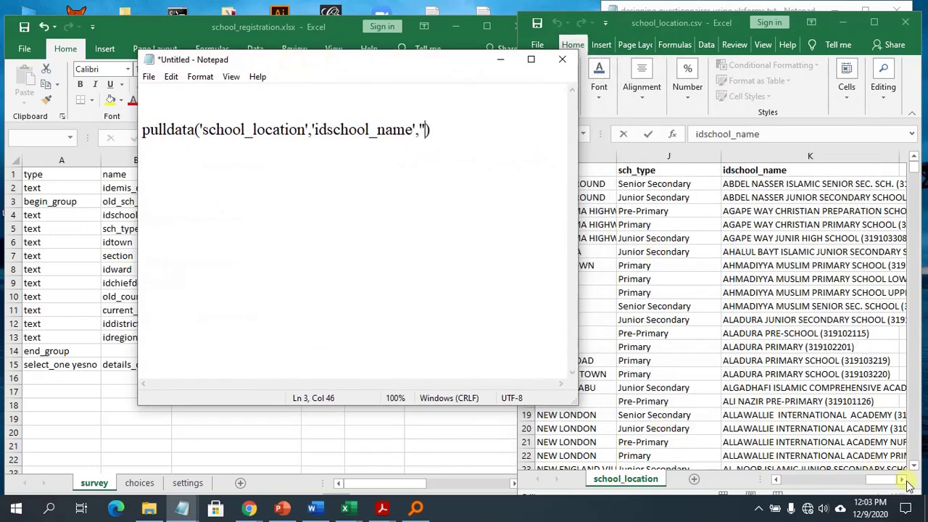
left_click(884, 484)
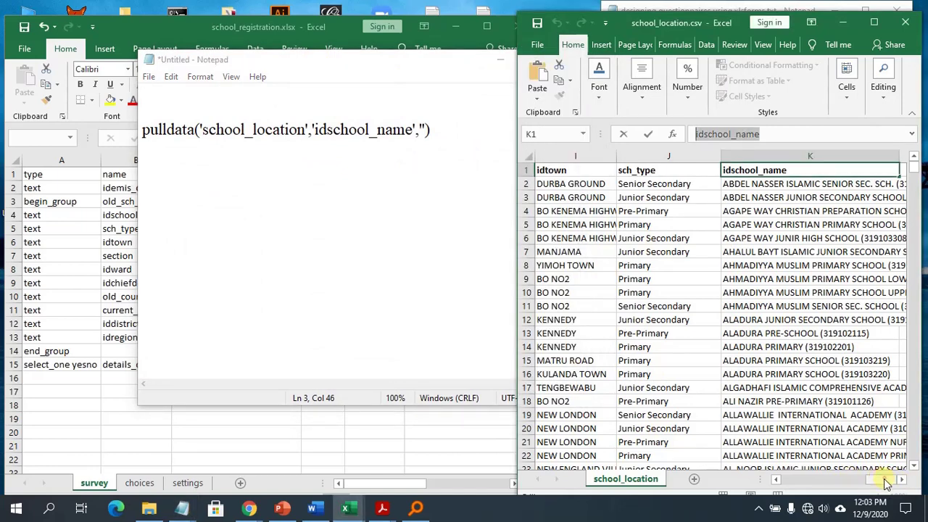
left_click_drag(883, 478, 801, 487)
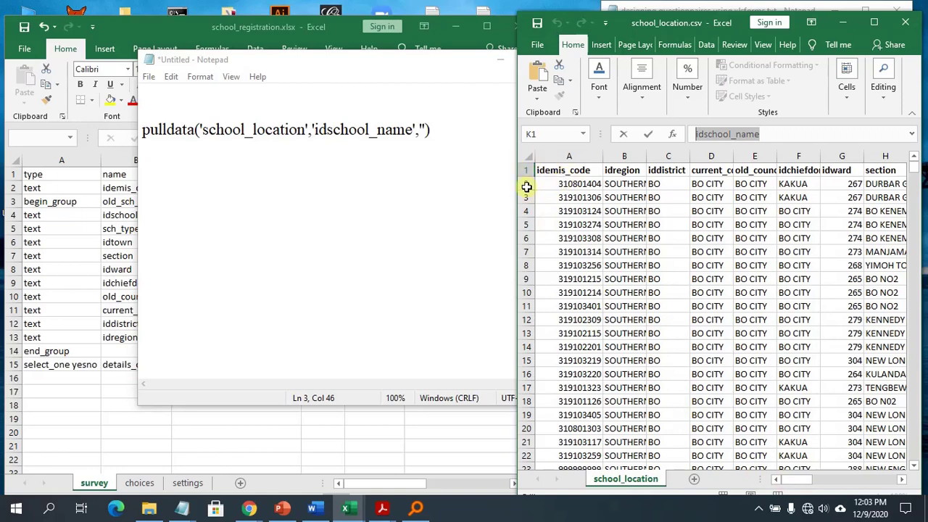
left_click(574, 169)
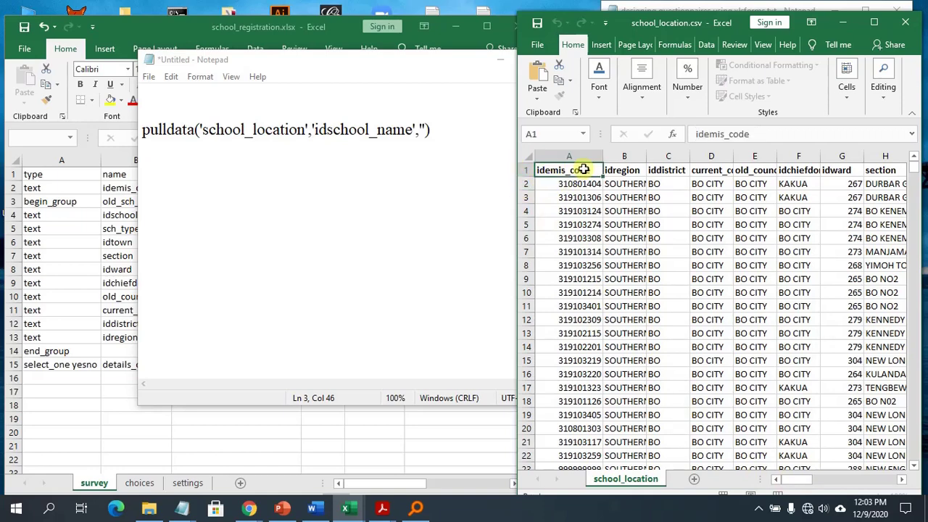
left_click_drag(761, 133, 696, 134)
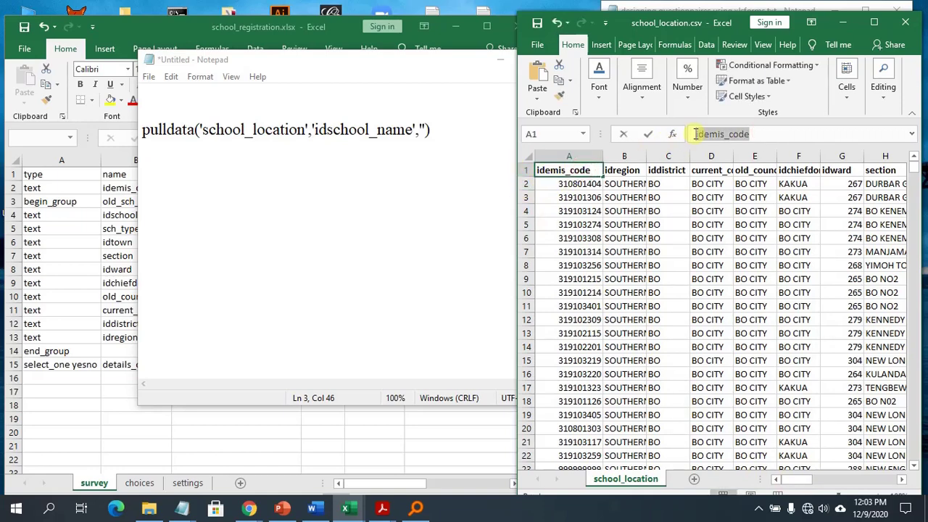
left_click(421, 126)
key("ctrl+v")
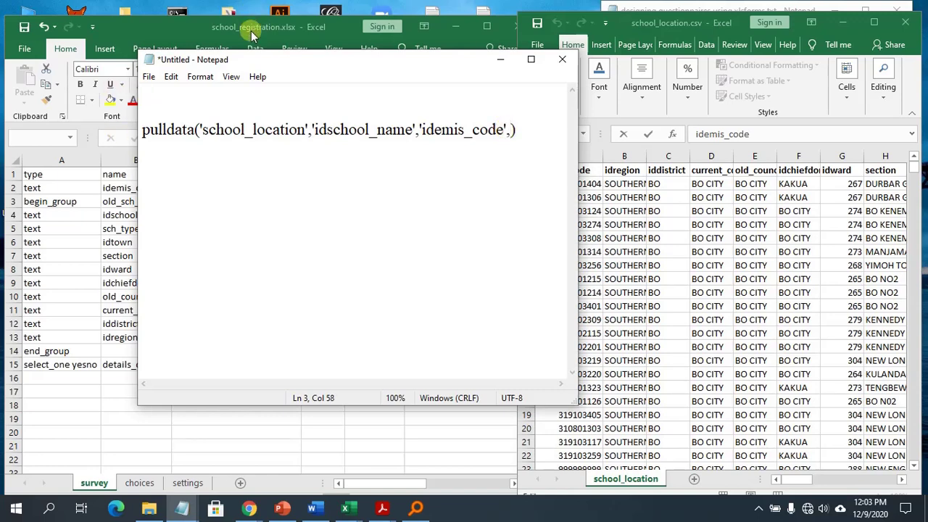
left_click_drag(489, 65, 505, 65)
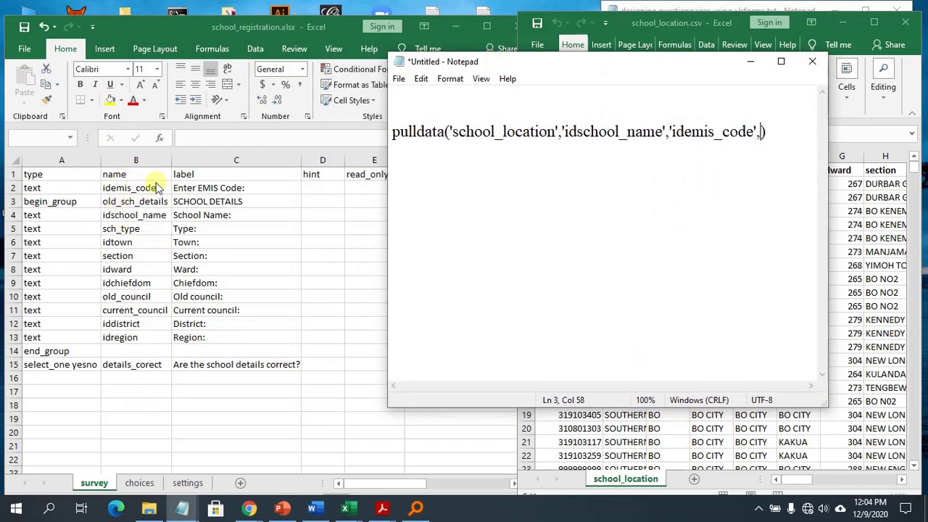
Step: Add ${idemis_code} from survey cell B2 as the last argument and copy the whole pulldata line
left_click(158, 188)
left_click(149, 188)
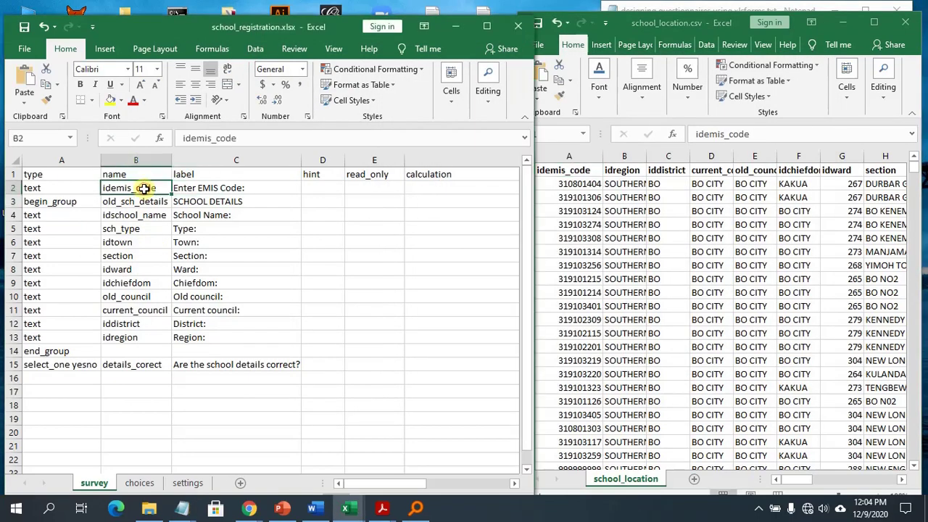
left_click_drag(238, 137, 161, 137)
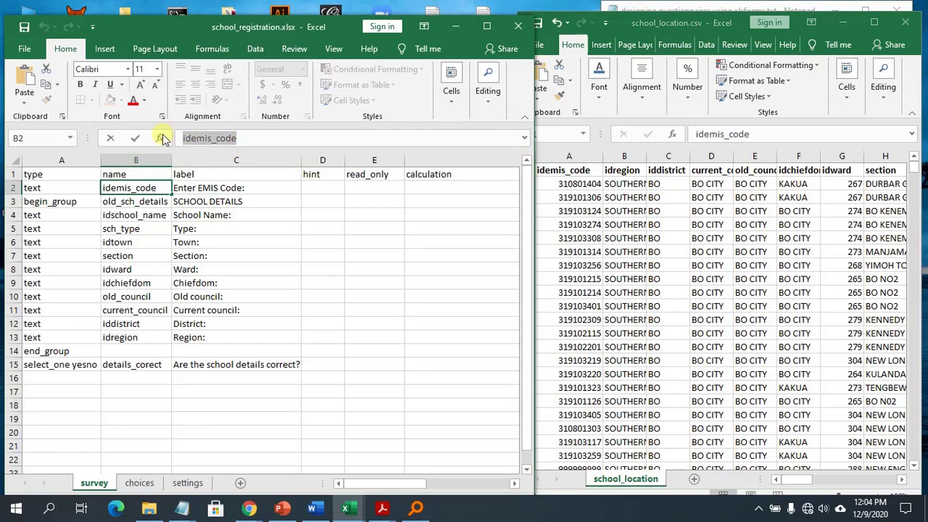
mouse_move(182, 507)
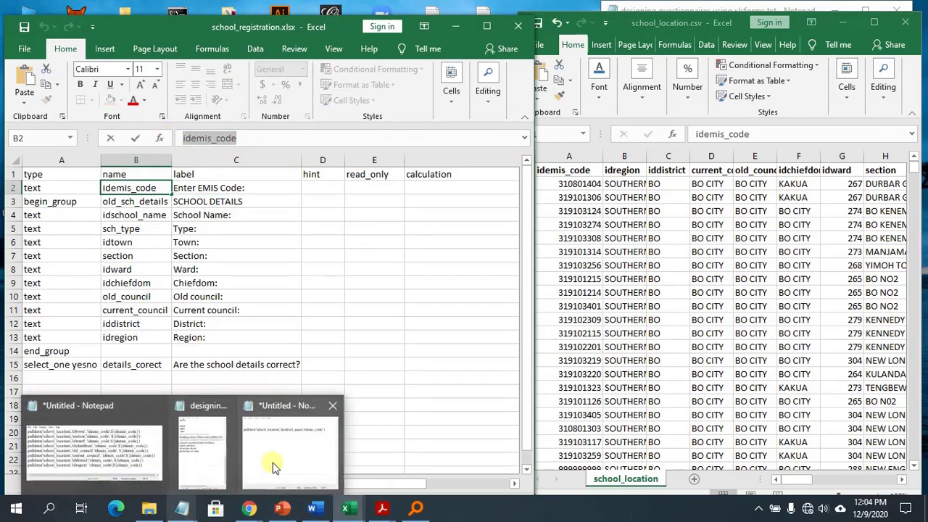
left_click(281, 465)
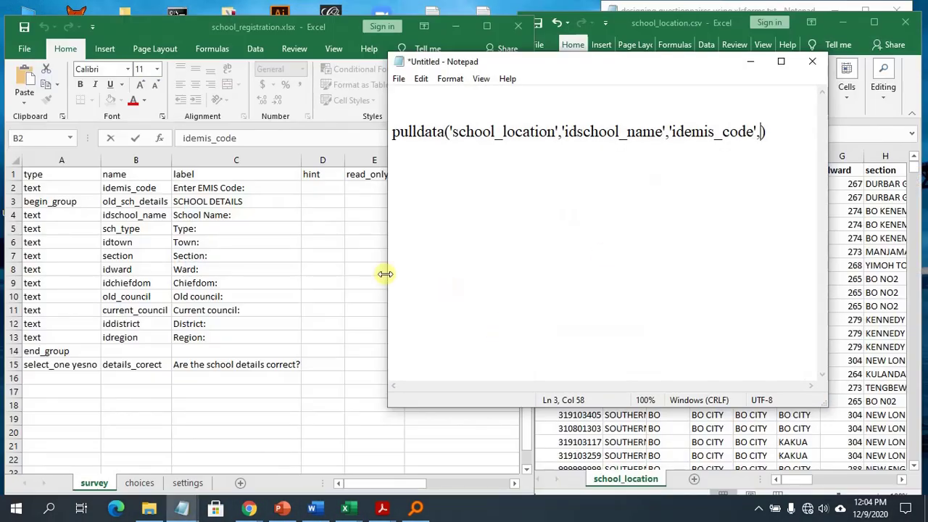
left_click_drag(385, 274, 264, 264)
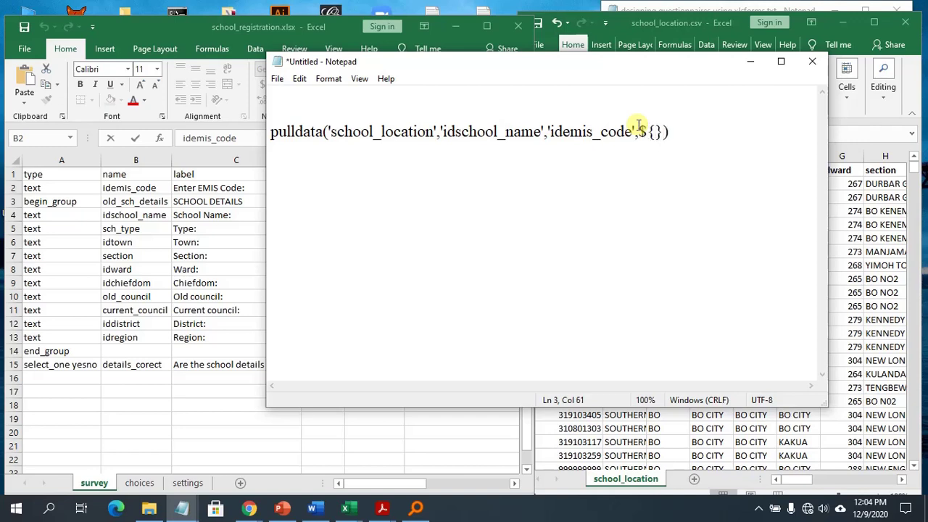
key("ctrl+v")
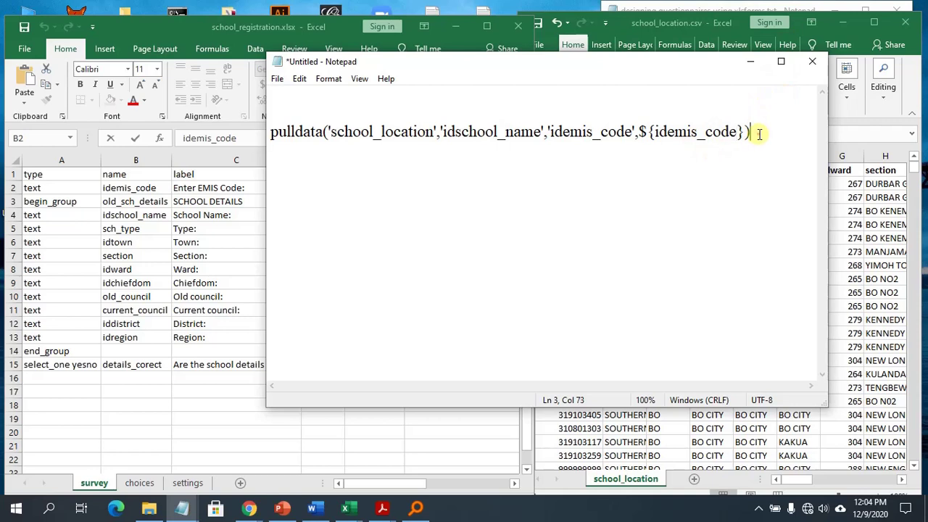
key("shift+Home")
key("ctrl+c")
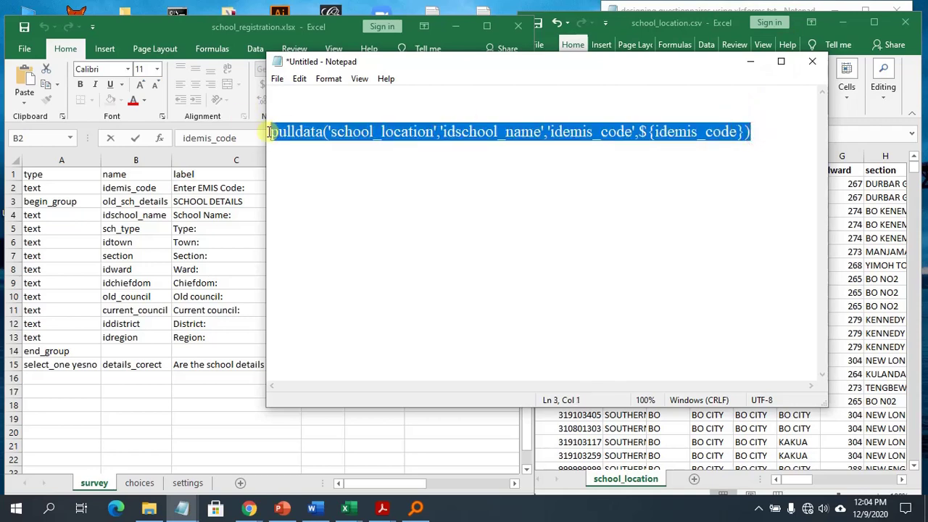
key("alt+Tab")
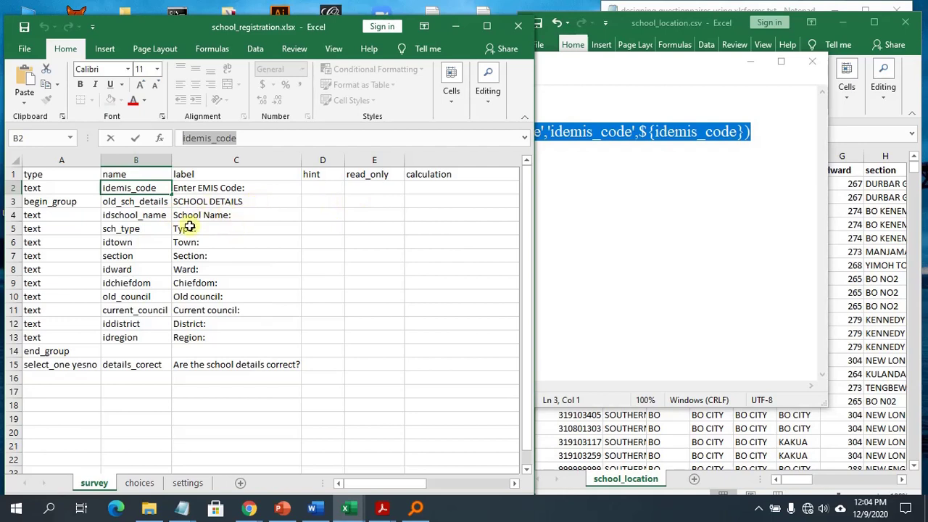
Step: Paste the idschool_name pulldata formula into F4 and select the other pulldata lines in Notepad
left_click(423, 217)
key("ctrl+v")
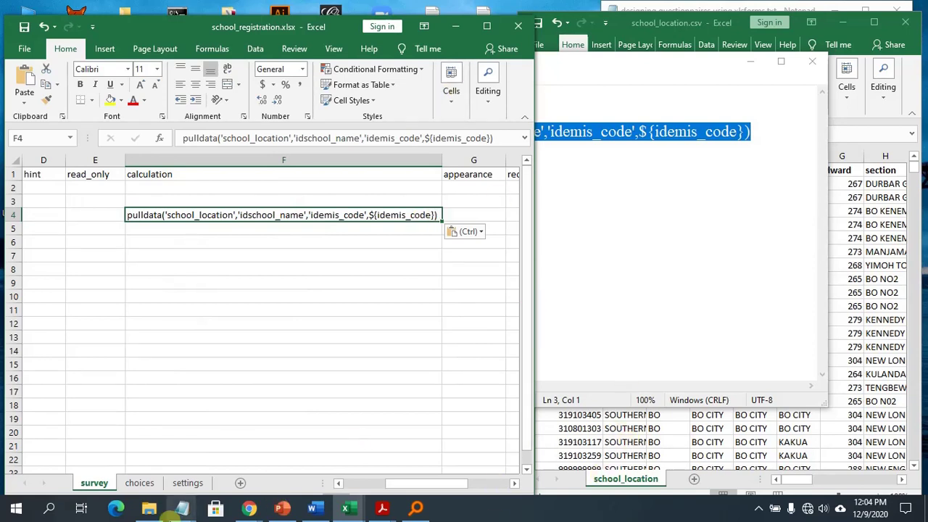
mouse_move(180, 516)
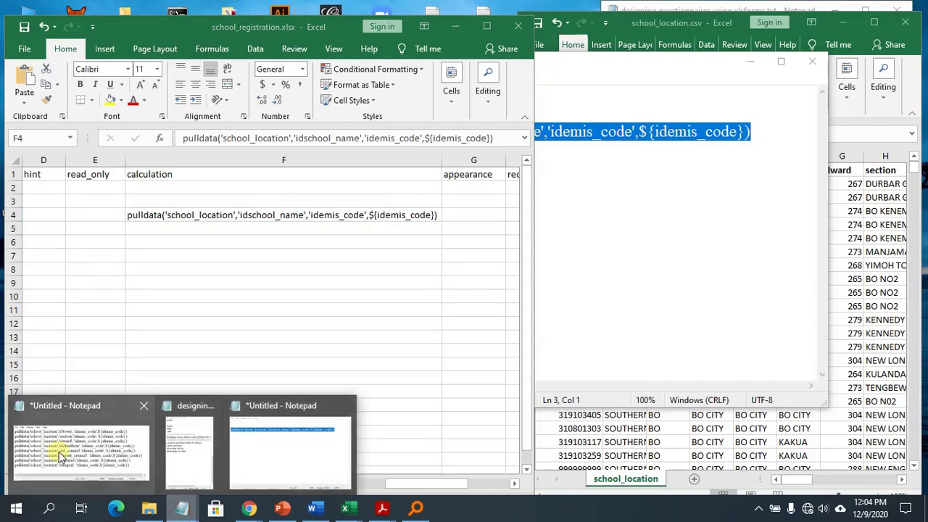
left_click(58, 451)
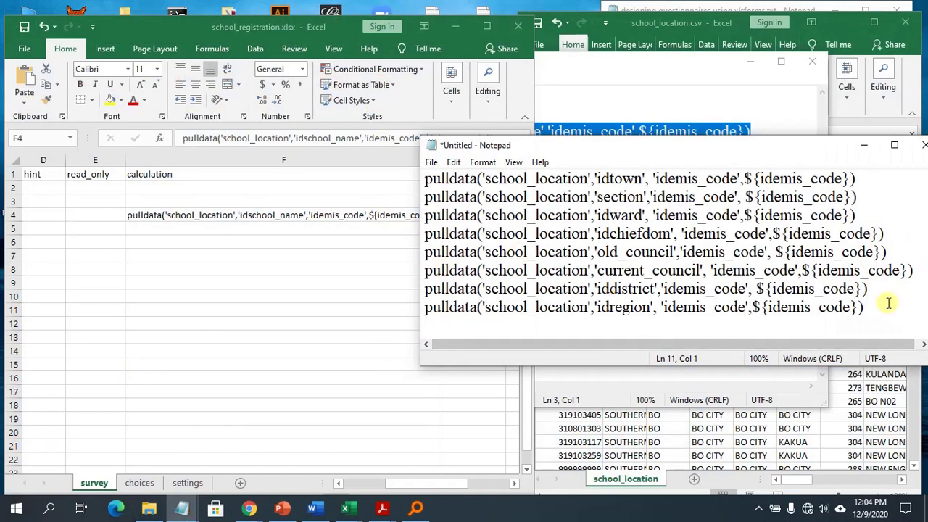
left_click_drag(864, 310, 424, 190)
key("ctrl+c")
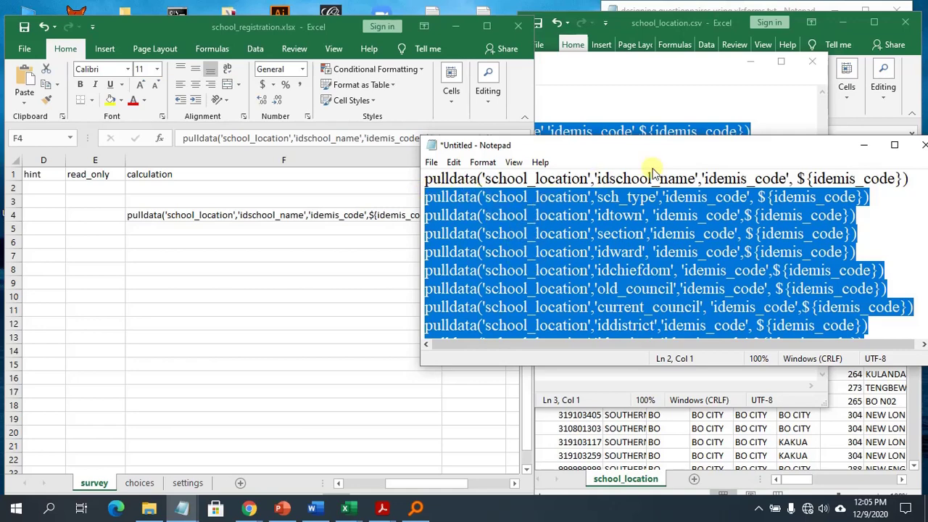
Step: Paste the nine remaining pulldata lookups into F5:F13 and maximize the workbook
left_click(278, 224)
key("F2")
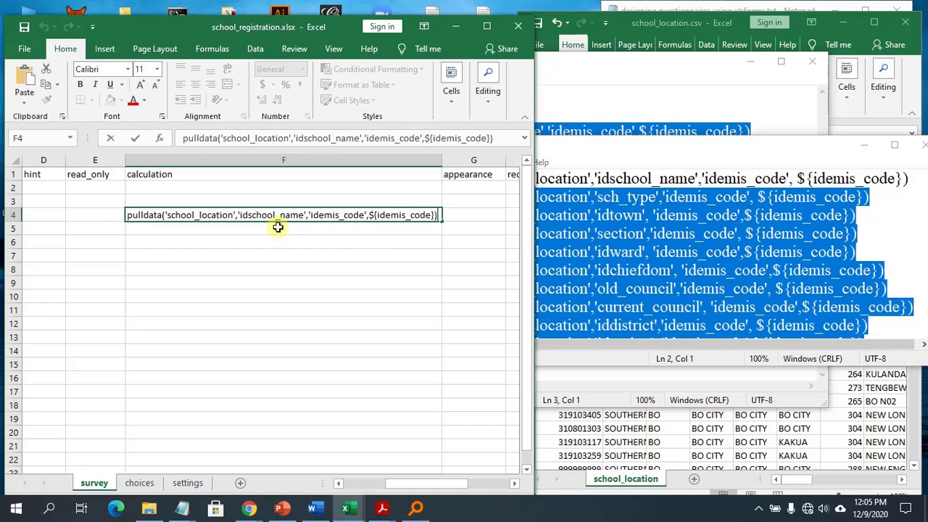
left_click(277, 227)
key("ctrl+v")
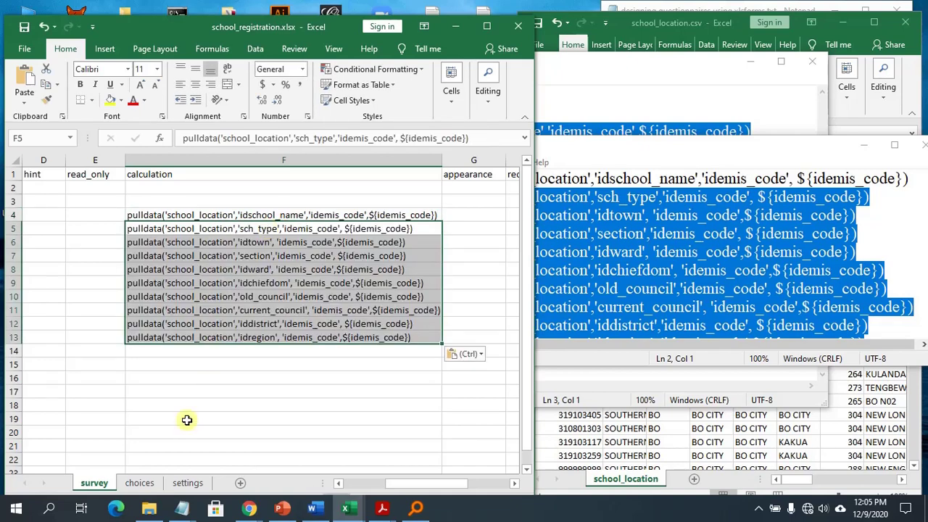
left_click(491, 26)
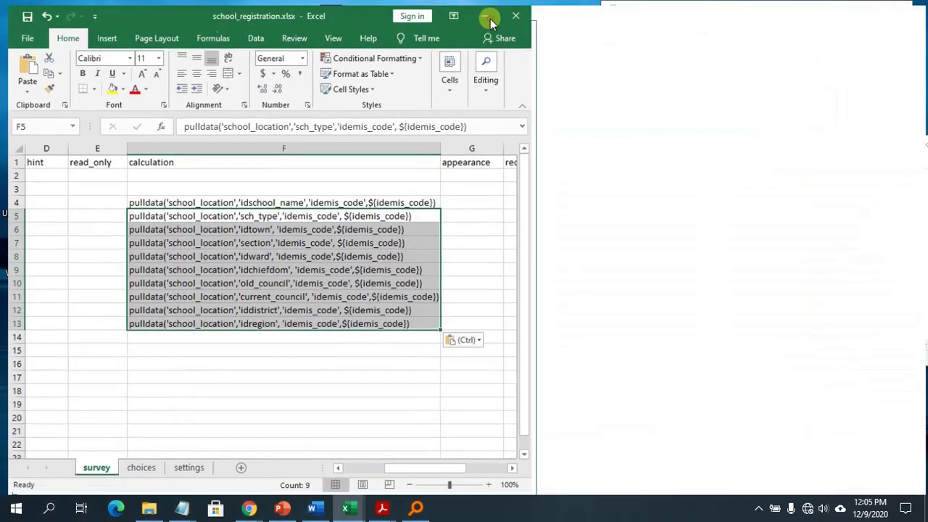
Step: Enter field_list as the appearance in cell G3 of the SCHOOL DETAILS begin_group row
left_click_drag(698, 472, 493, 497)
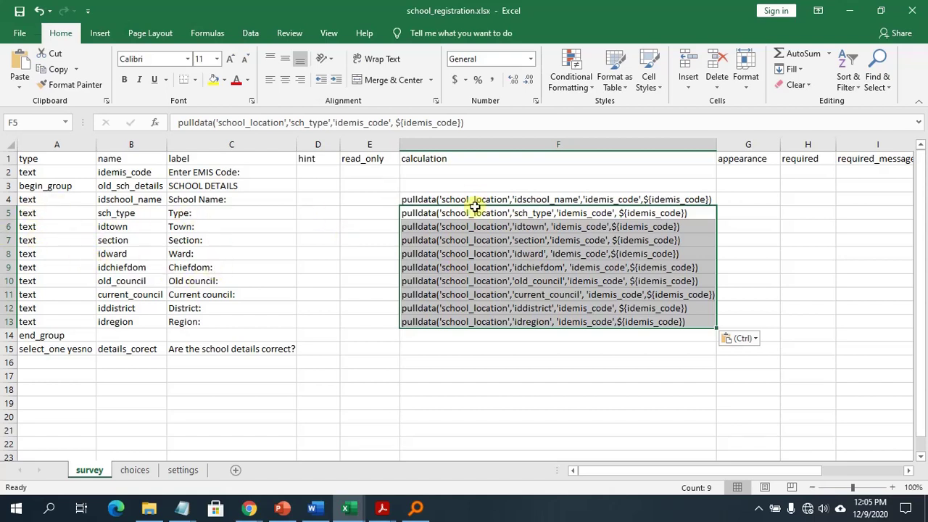
left_click(25, 184)
left_click(10, 186)
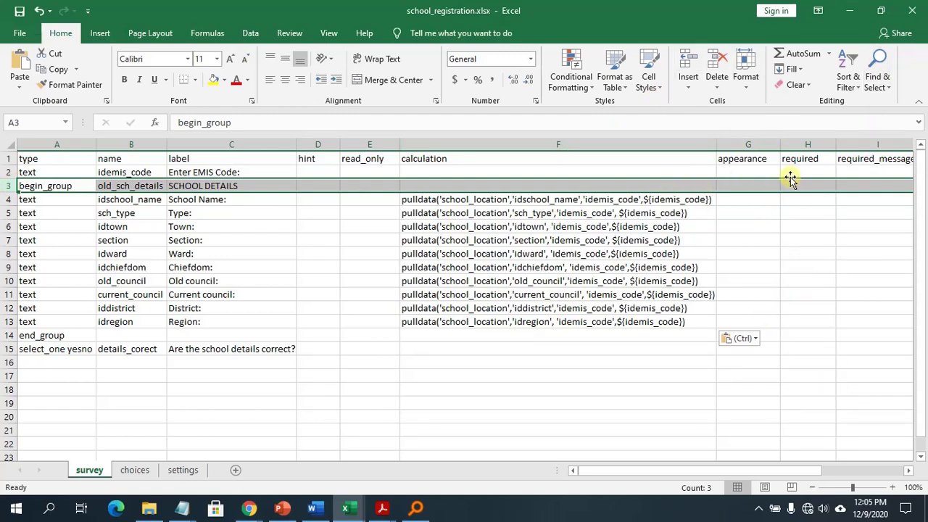
left_click(737, 182)
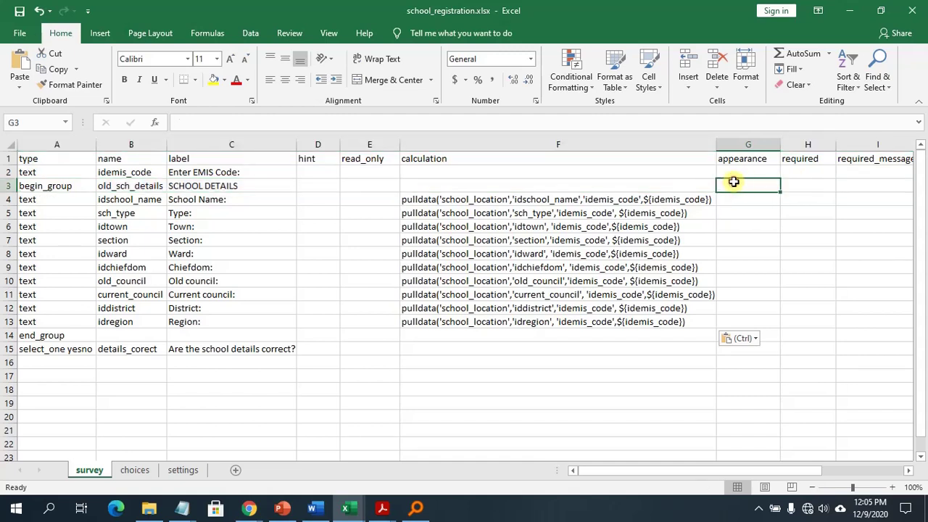
double_click(734, 182)
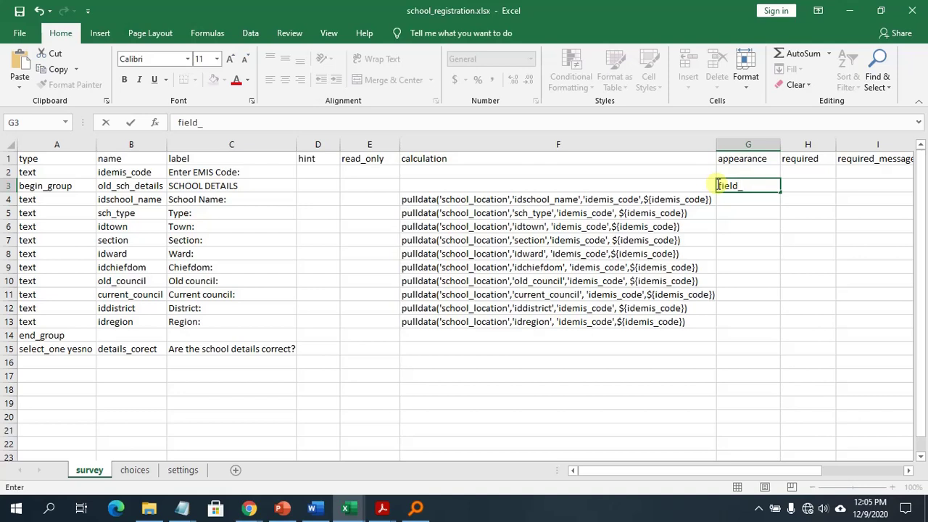
left_click(757, 198)
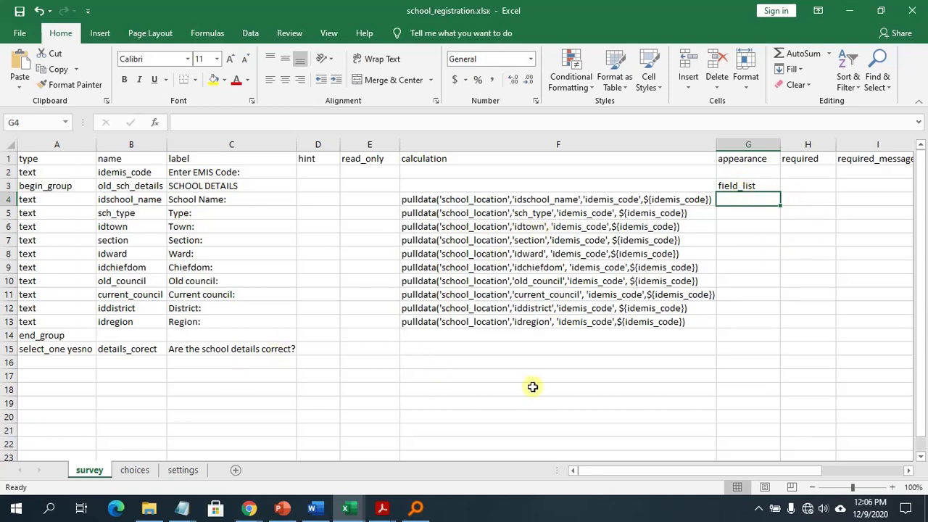
Step: Save the XLSForm workbook
left_click(20, 11)
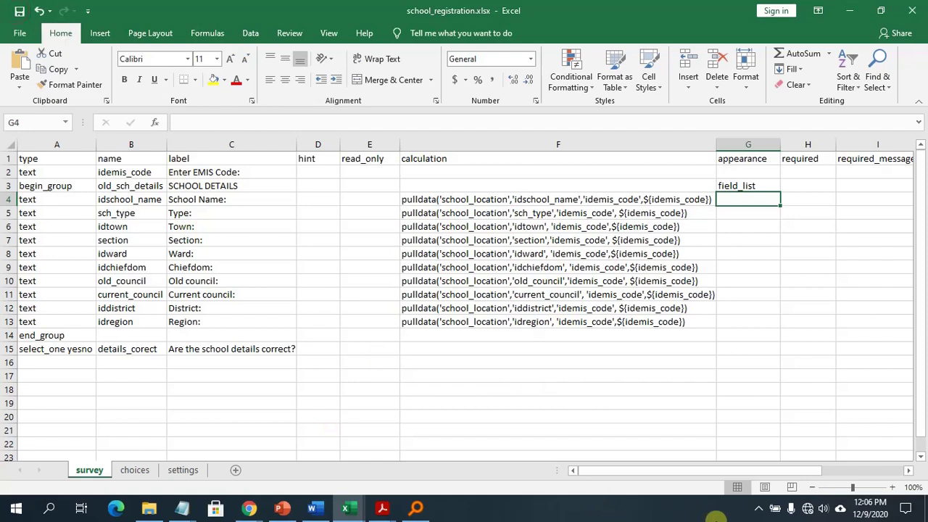
left_click(758, 508)
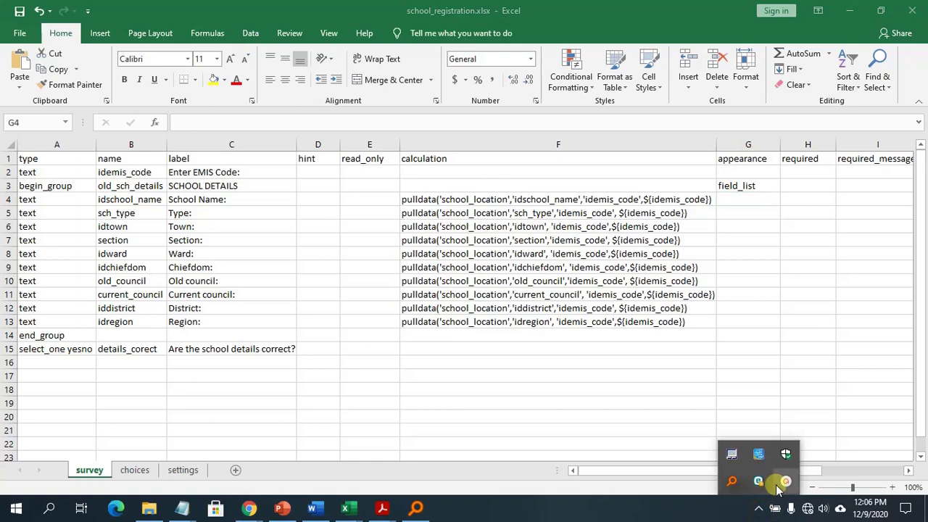
left_click(785, 480)
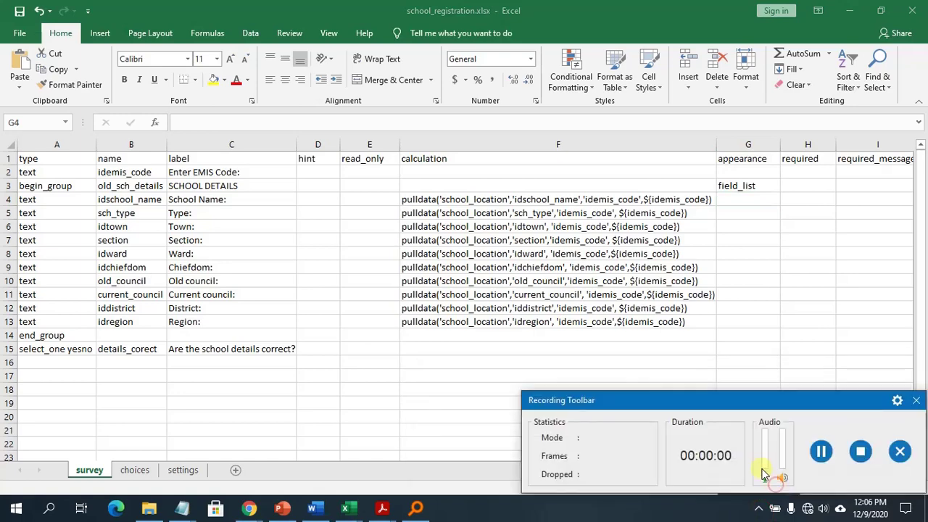
left_click(820, 451)
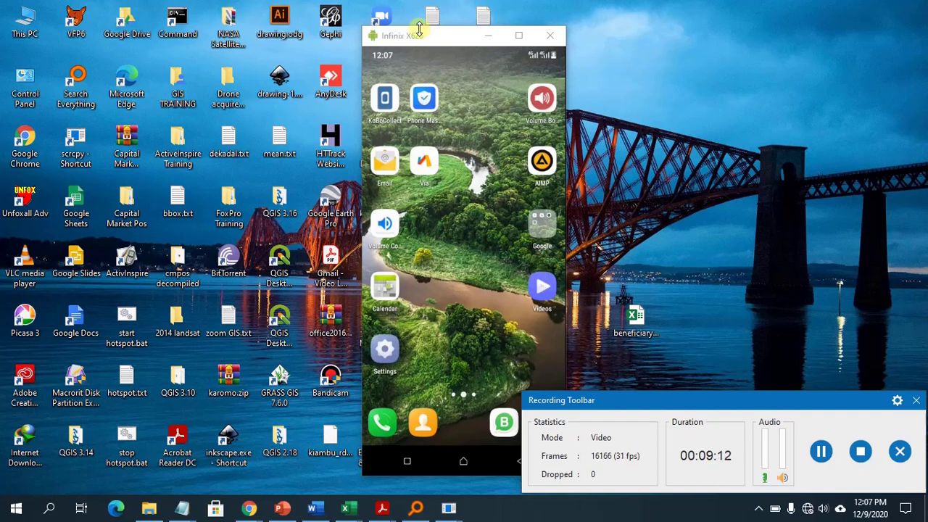
Step: Launch KoBoCollect on the phone and open Fill Blank Form
left_click(384, 109)
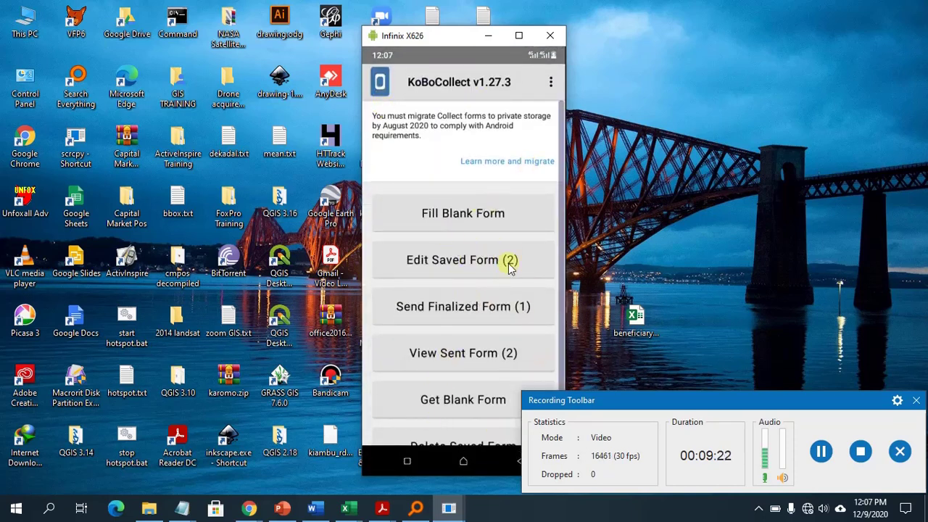
left_click(437, 218)
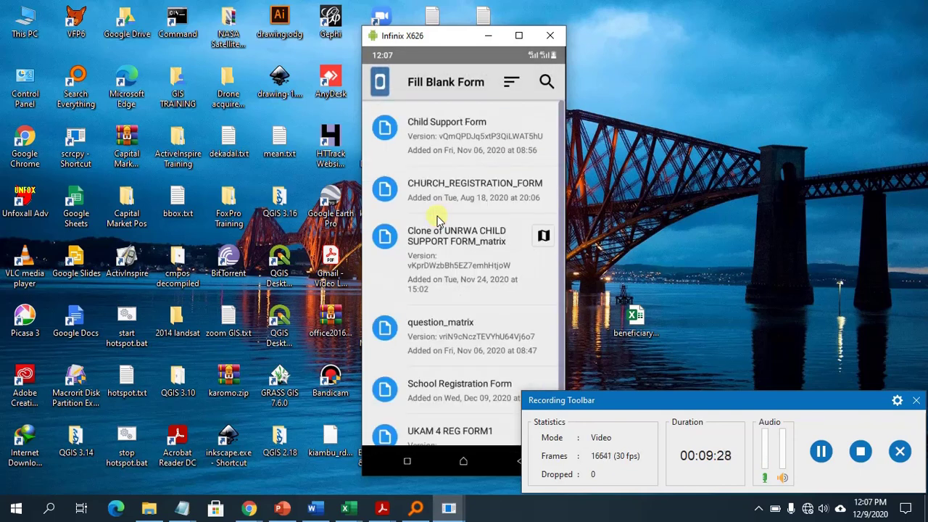
left_click(820, 451)
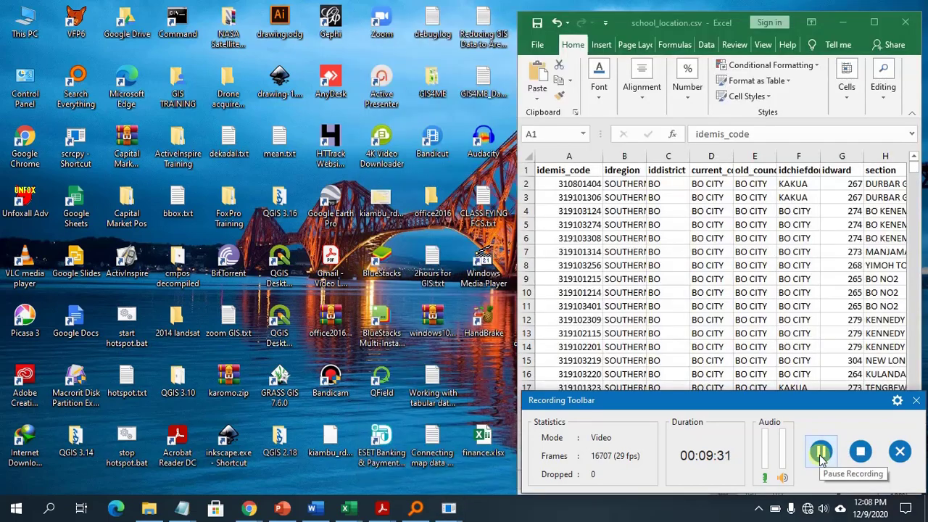
left_click(915, 400)
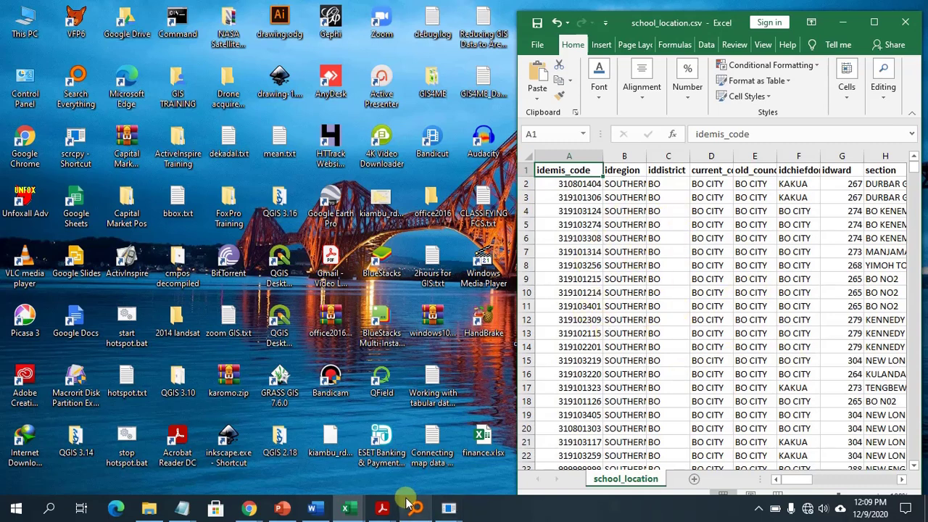
mouse_move(420, 513)
mouse_move(448, 510)
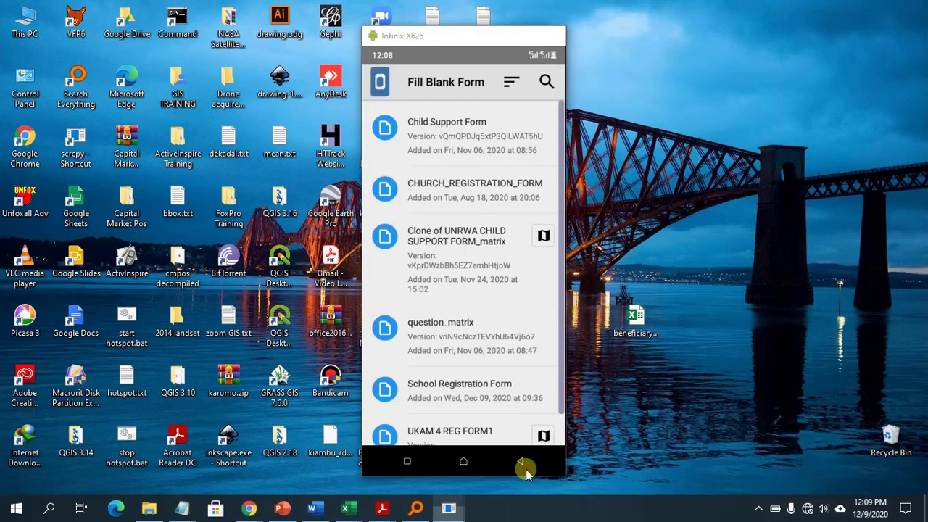
Step: Open the School Registration Form and place the phone mirror beside the spreadsheet
left_click(521, 475)
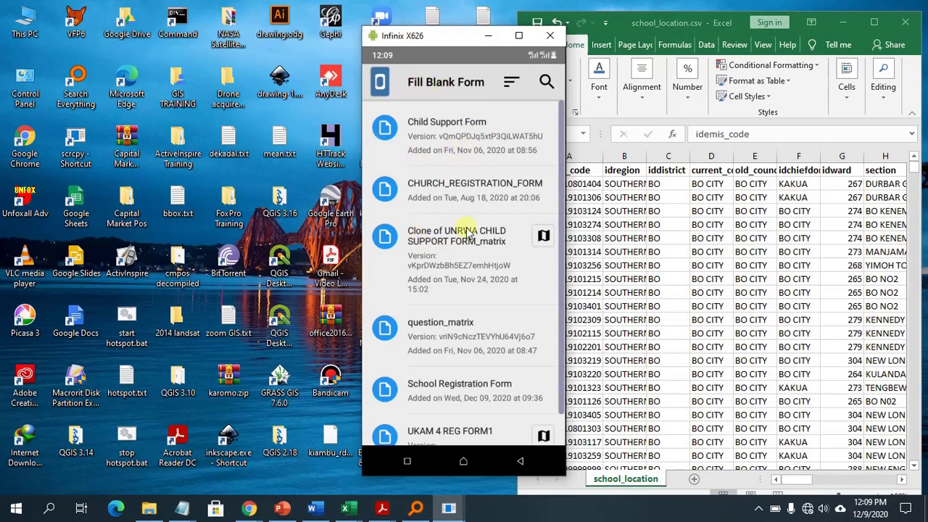
left_click(455, 390)
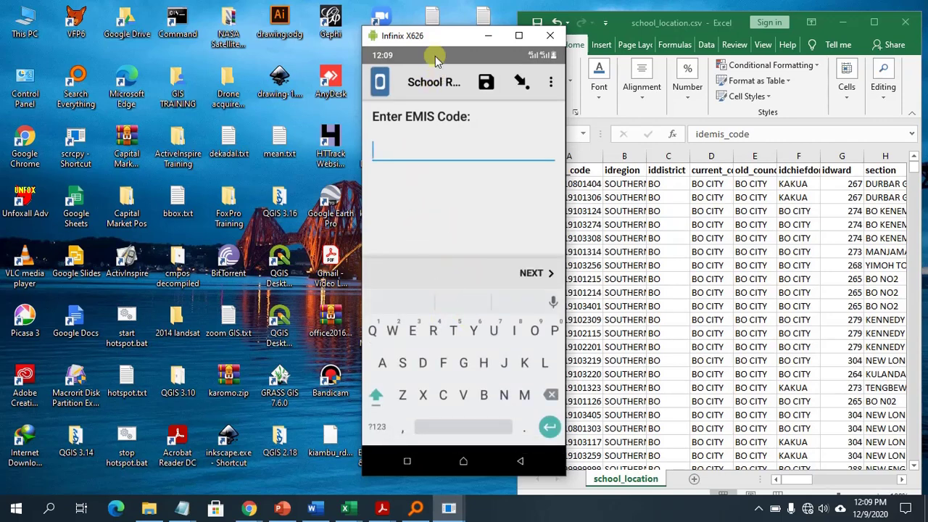
left_click_drag(434, 37, 368, 34)
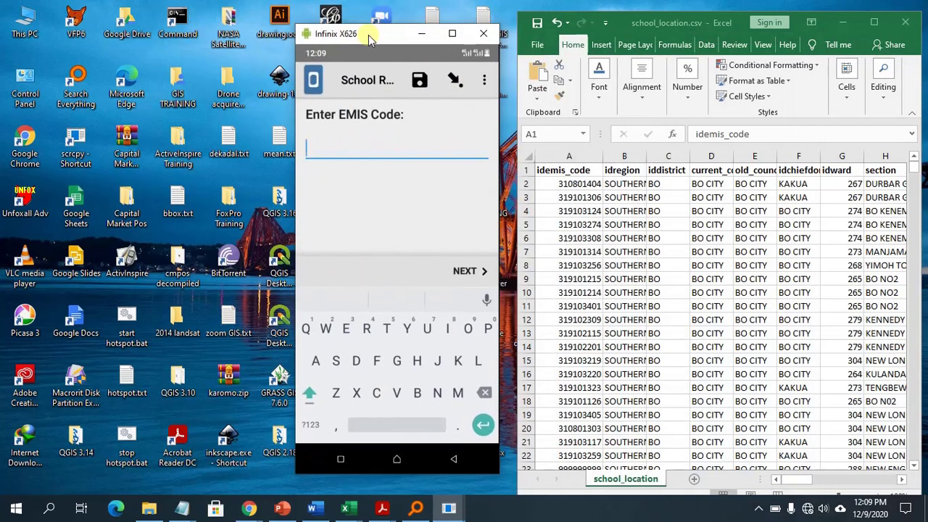
left_click(564, 412)
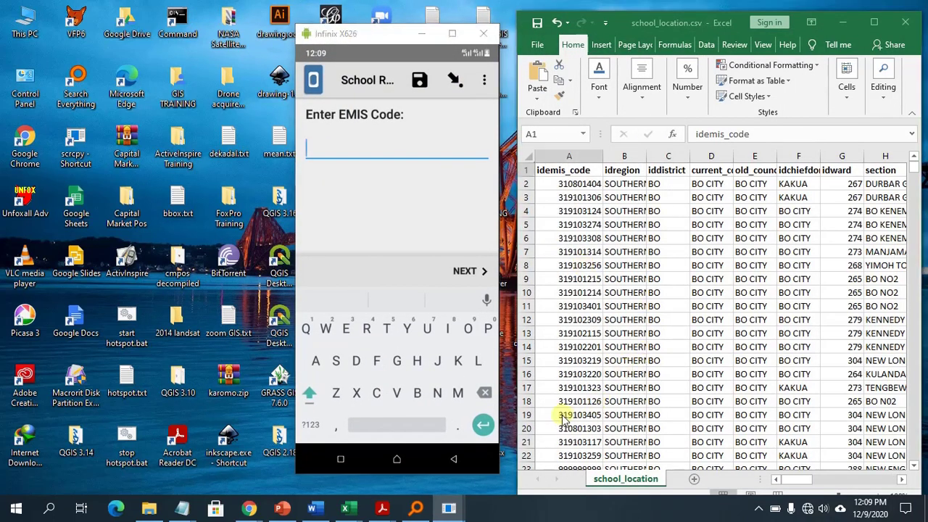
Step: Copy EMIS code 319103256 from cell A8 and paste it into the form's EMIS Code field
left_click(567, 266)
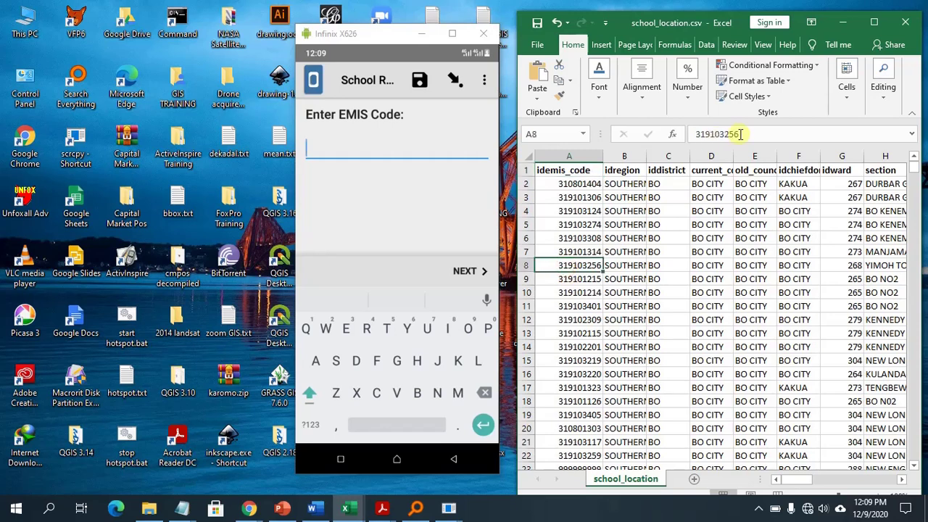
left_click_drag(741, 135, 678, 137)
key("ctrl+c")
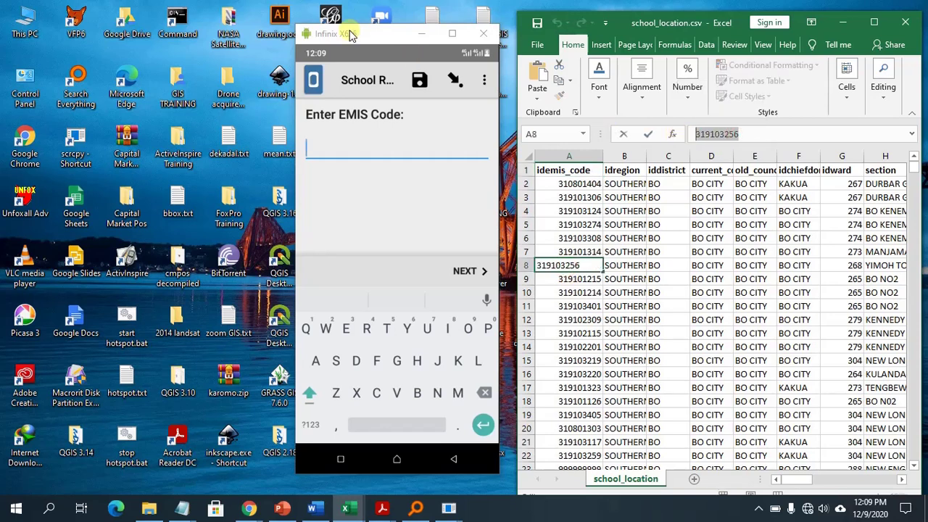
left_click(322, 166)
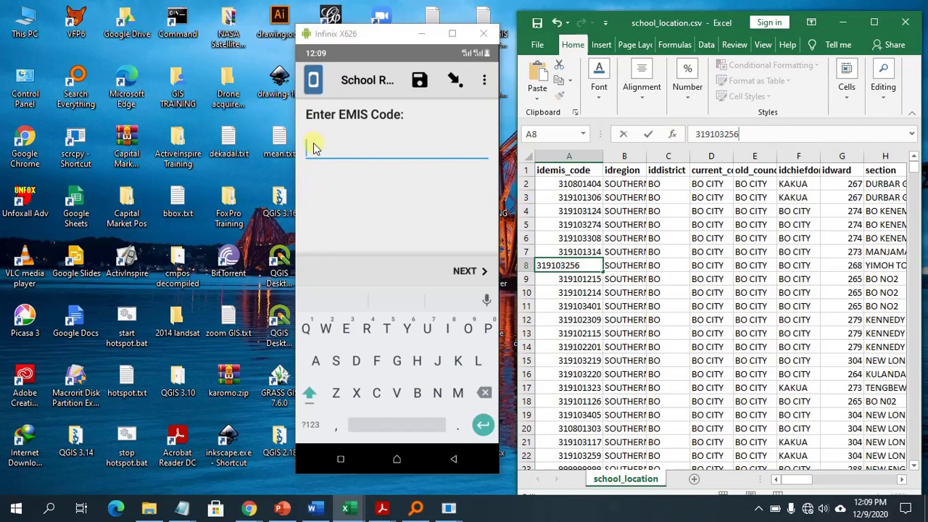
left_click(314, 149)
key("ctrl+v")
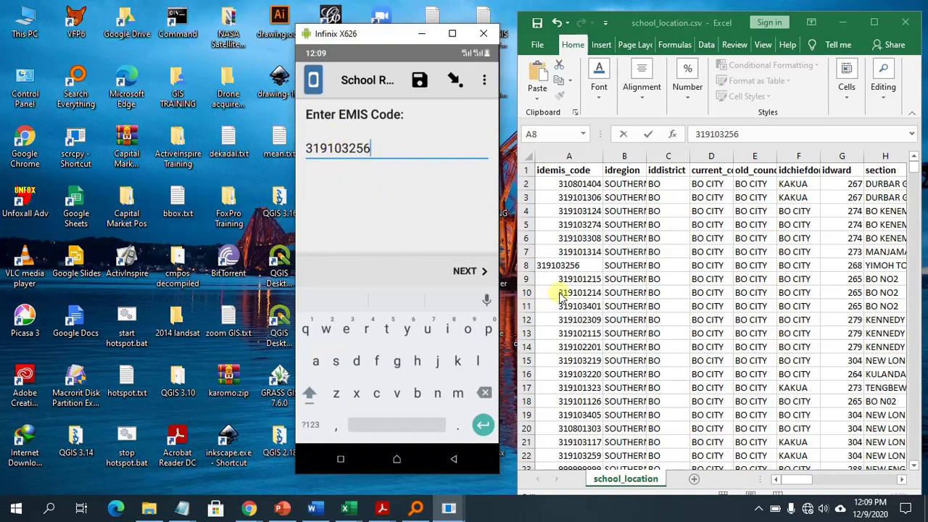
Step: Select row 8 in the sheet to compare its school details with the form
left_click(528, 266)
left_click(527, 265)
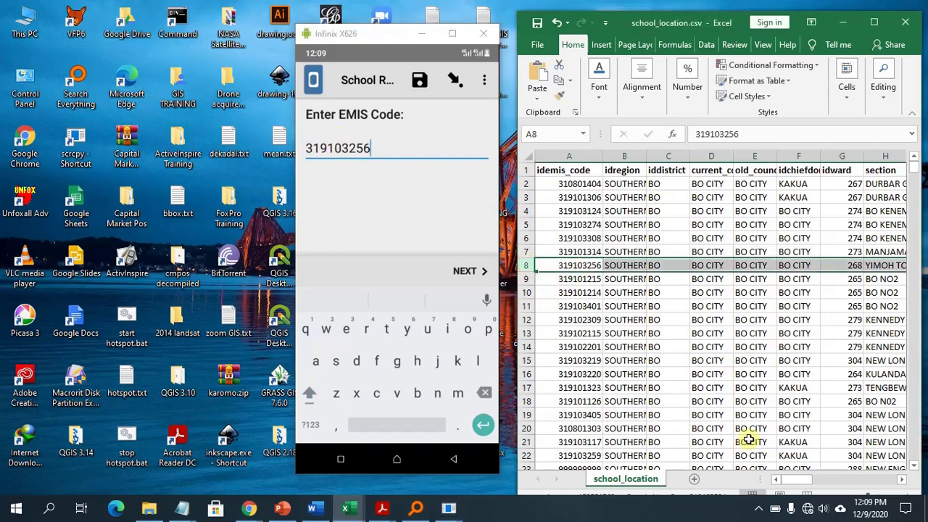
left_click_drag(792, 479, 901, 472)
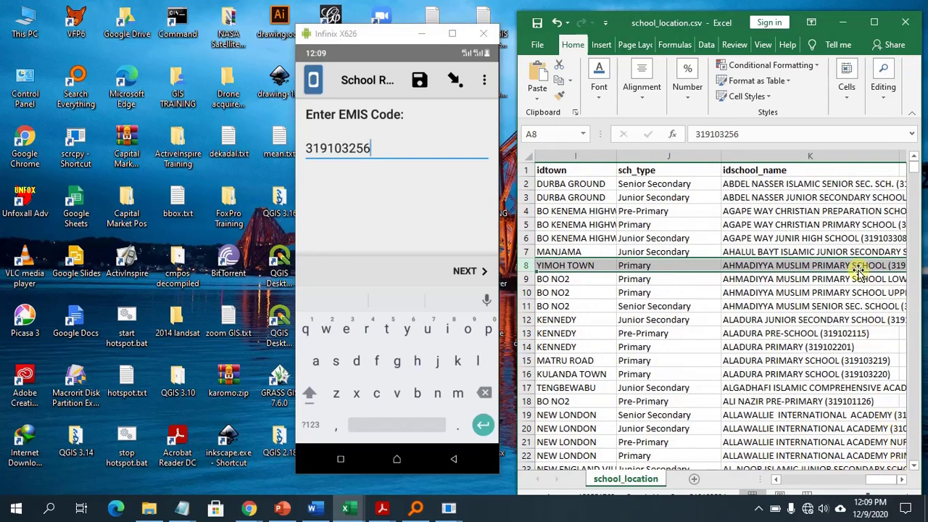
left_click(466, 276)
Step: Advance to School Details and scroll the sheet to the council and district columns for comparison
left_click(465, 274)
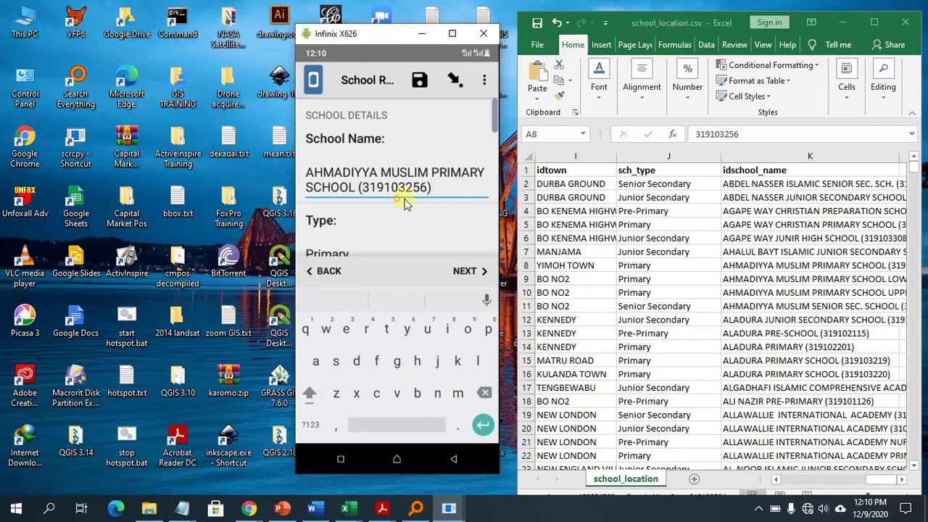
left_click(403, 202)
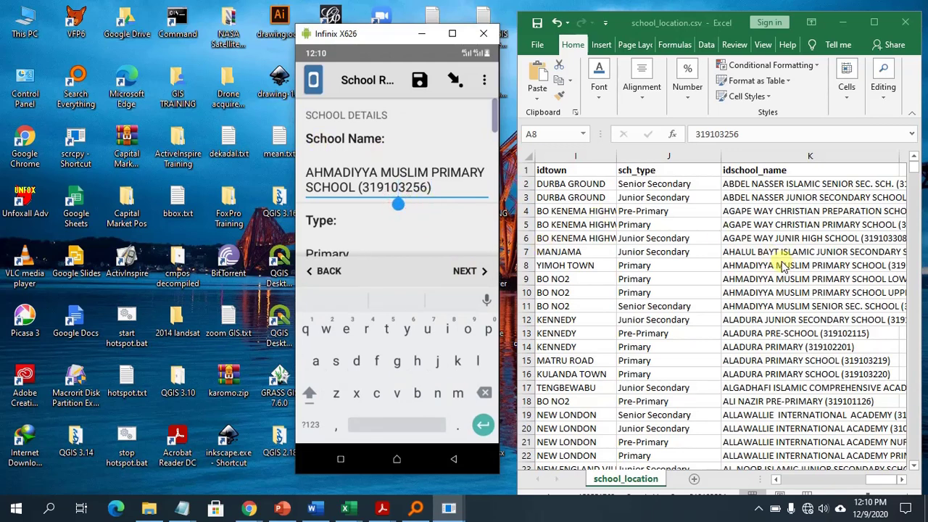
left_click(774, 482)
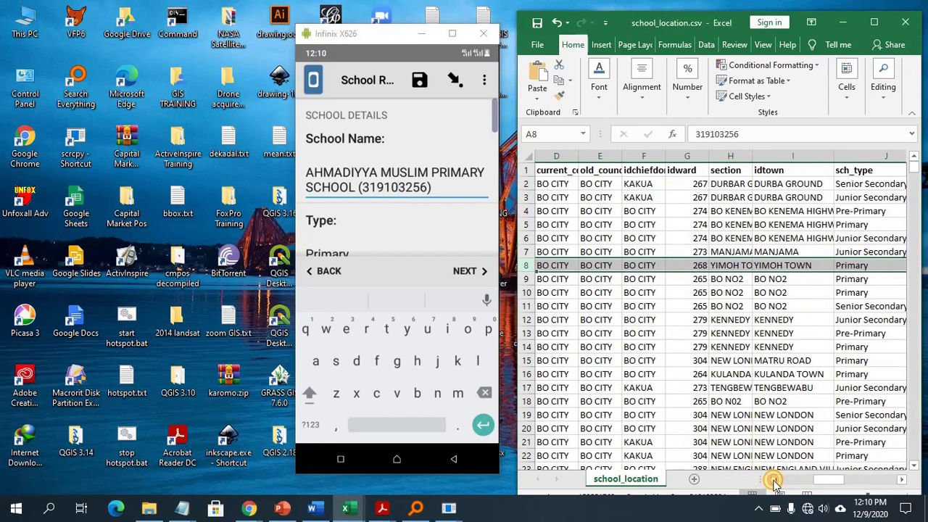
left_click_drag(819, 484, 876, 491)
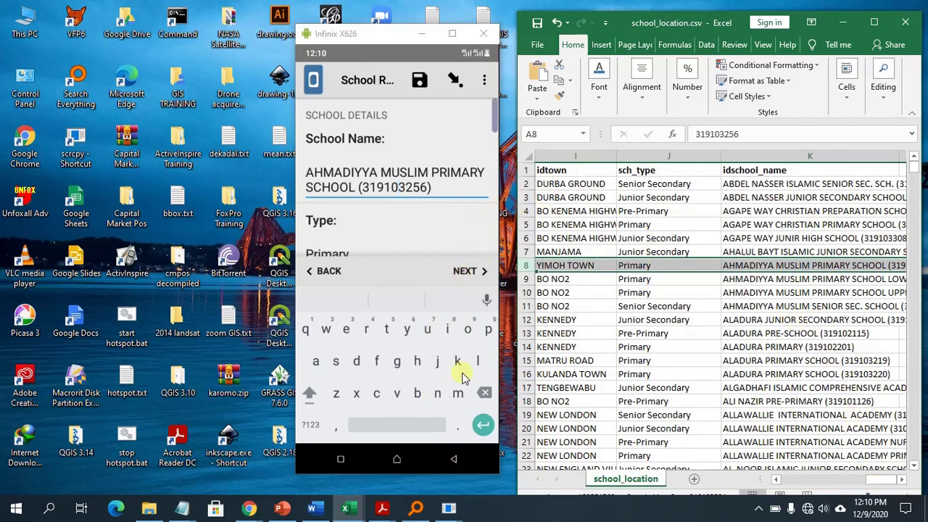
right_click(464, 384)
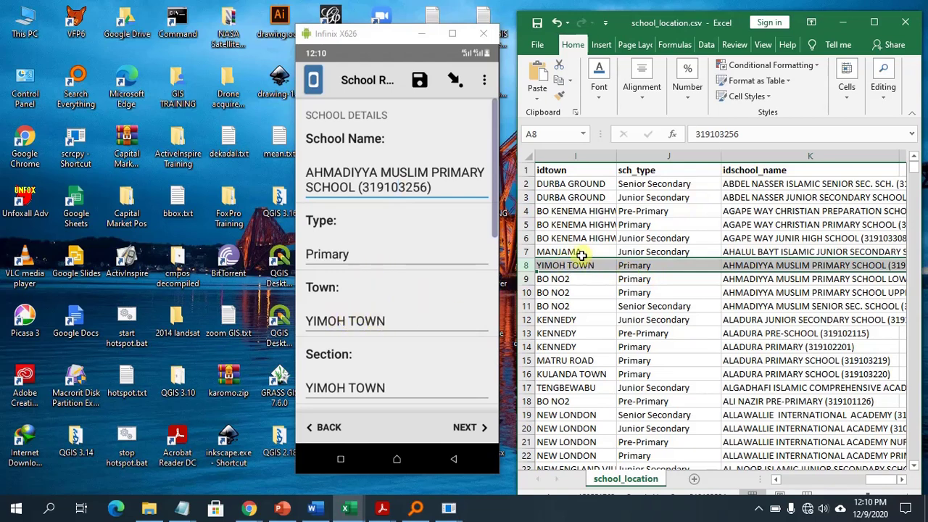
left_click(777, 479)
left_click(778, 480)
left_click(777, 480)
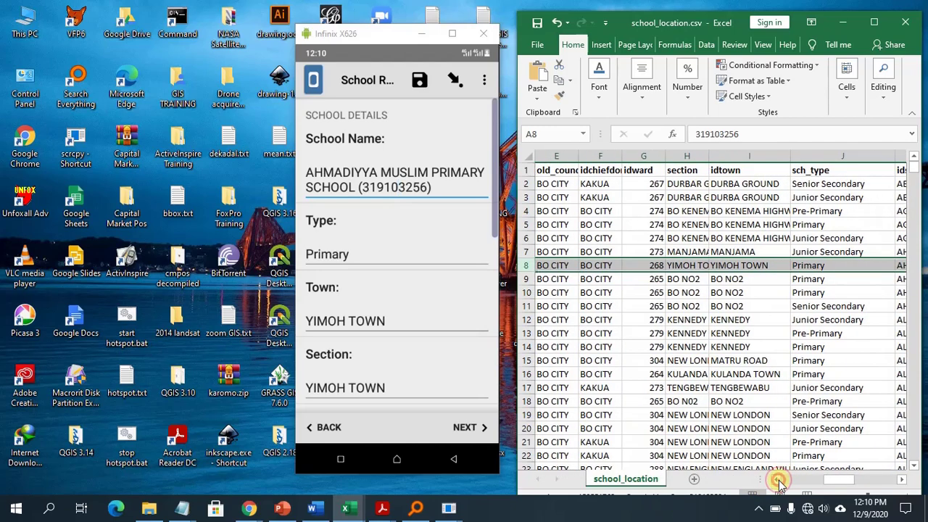
left_click(777, 480)
left_click(778, 480)
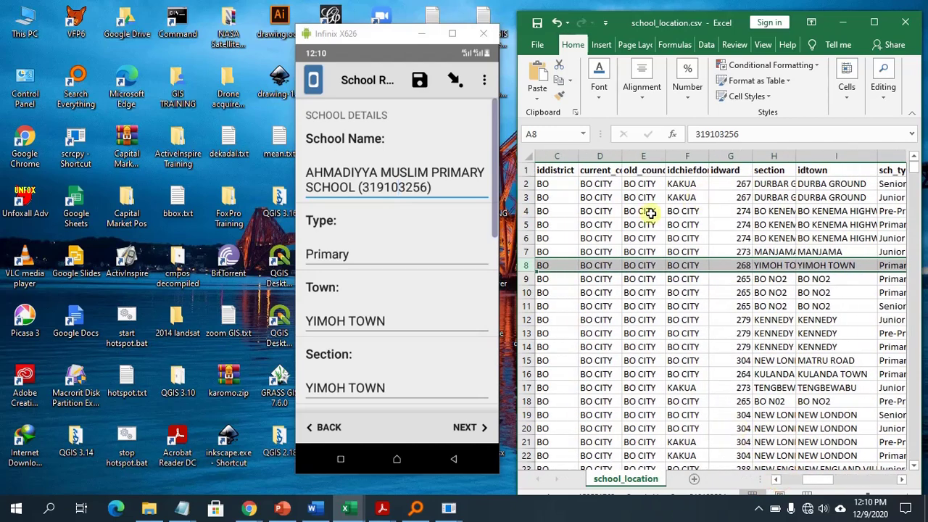
Step: Scroll through the looked-up fields and check them against row 8's idemis_code and idregion columns
left_click(498, 213)
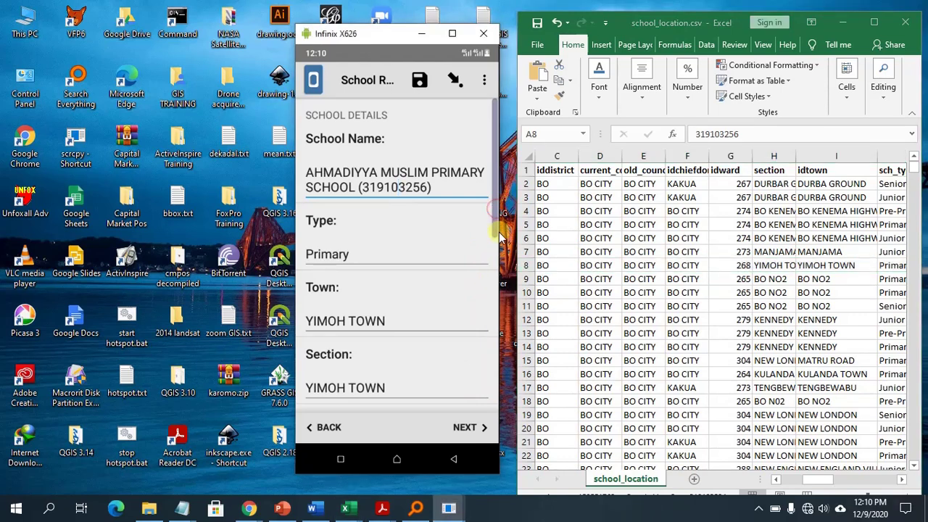
scroll(493, 221, "down", 1)
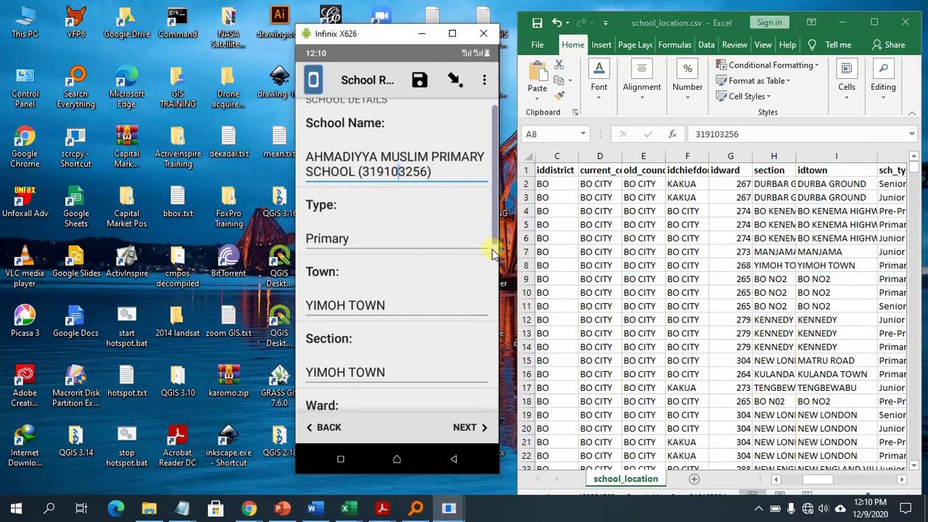
scroll(492, 253, "down", 10)
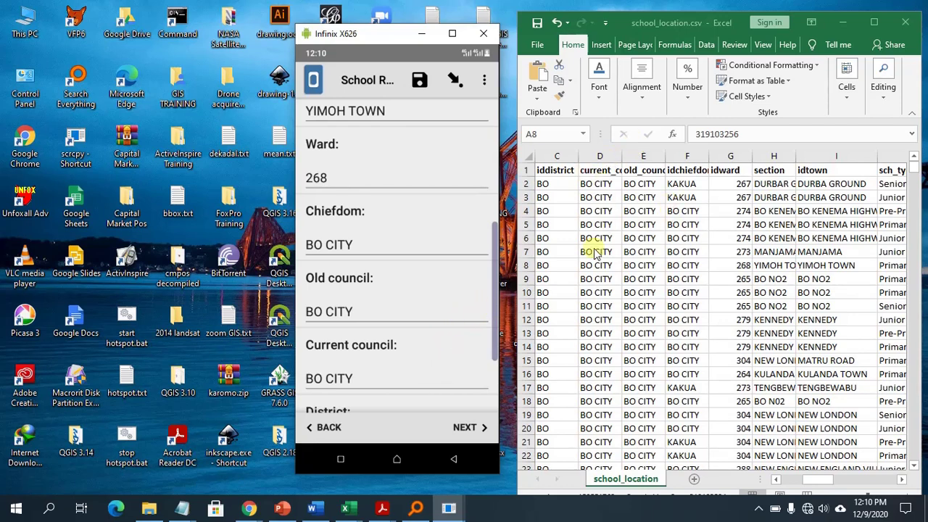
left_click(809, 475)
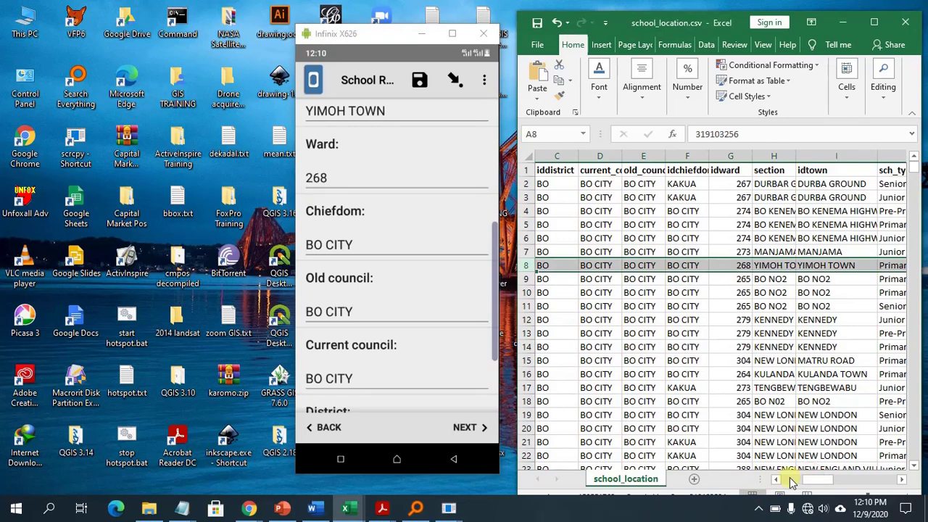
left_click(776, 481)
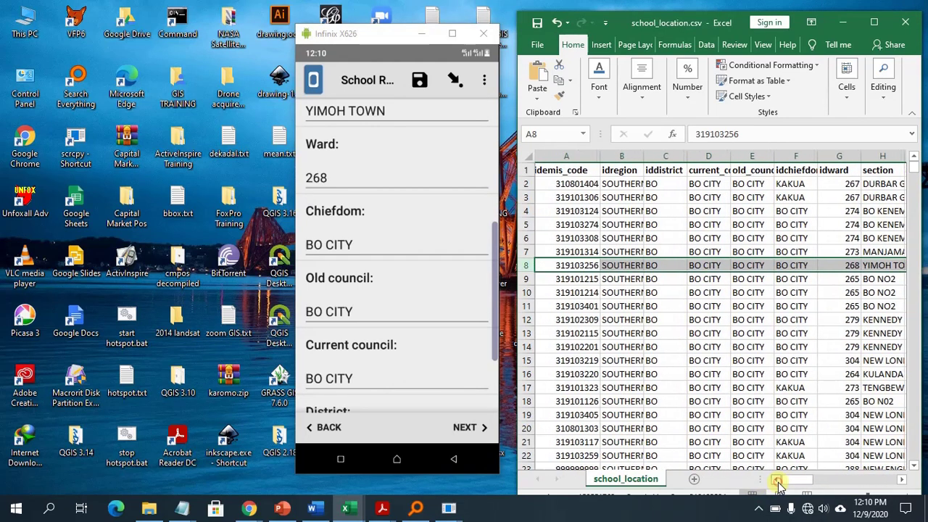
left_click(775, 480)
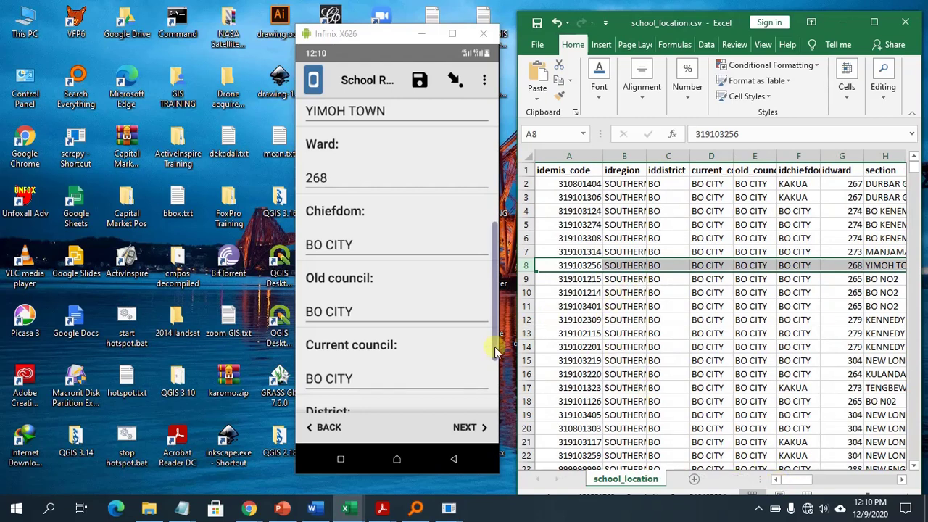
scroll(496, 351, "down", 3)
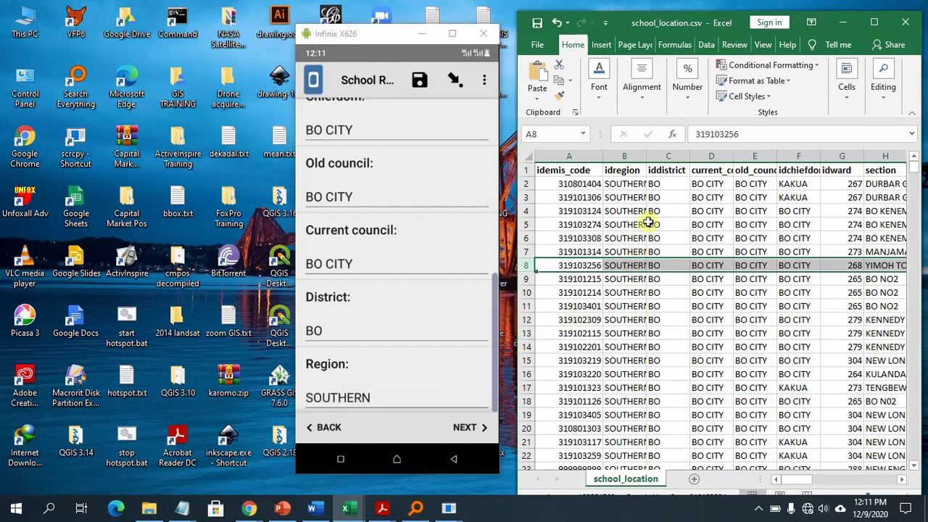
Step: Widen column B to show full region names and scroll the form back through its answers
left_click_drag(645, 157, 664, 158)
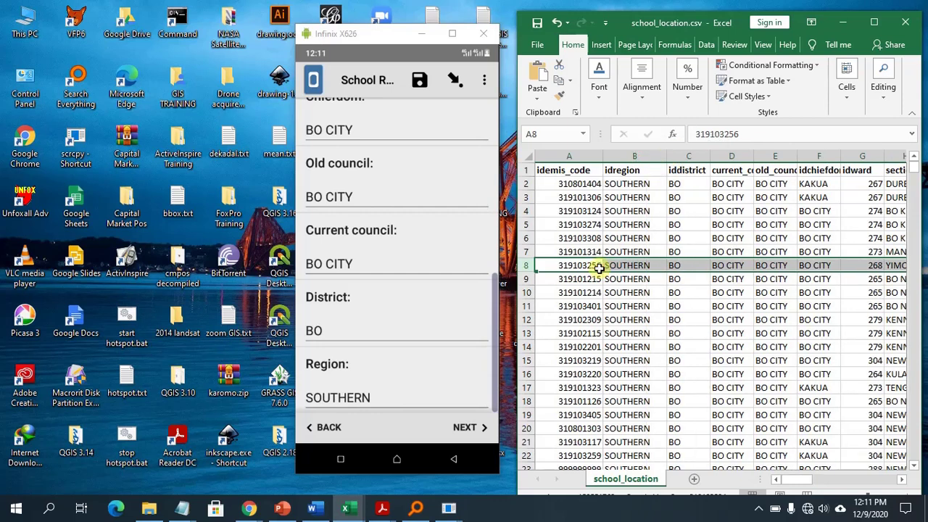
left_click(355, 264)
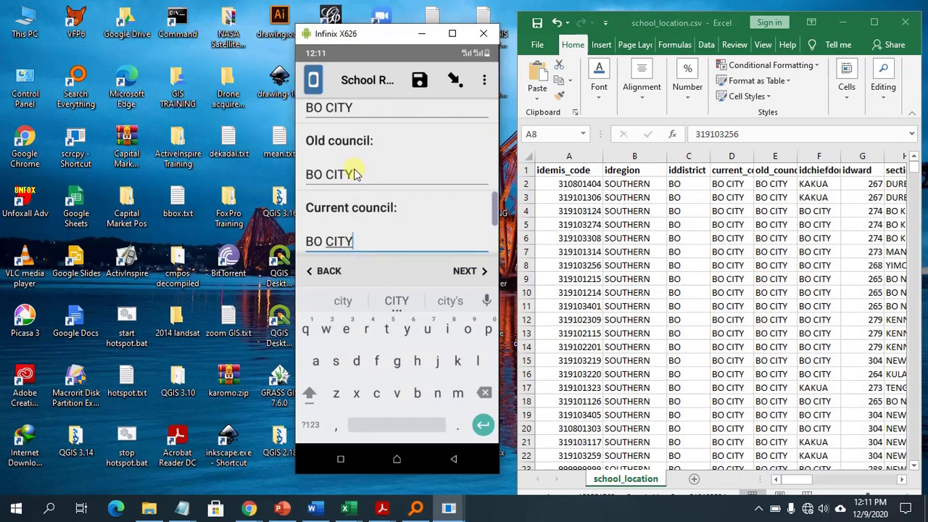
left_click_drag(495, 214, 485, 141)
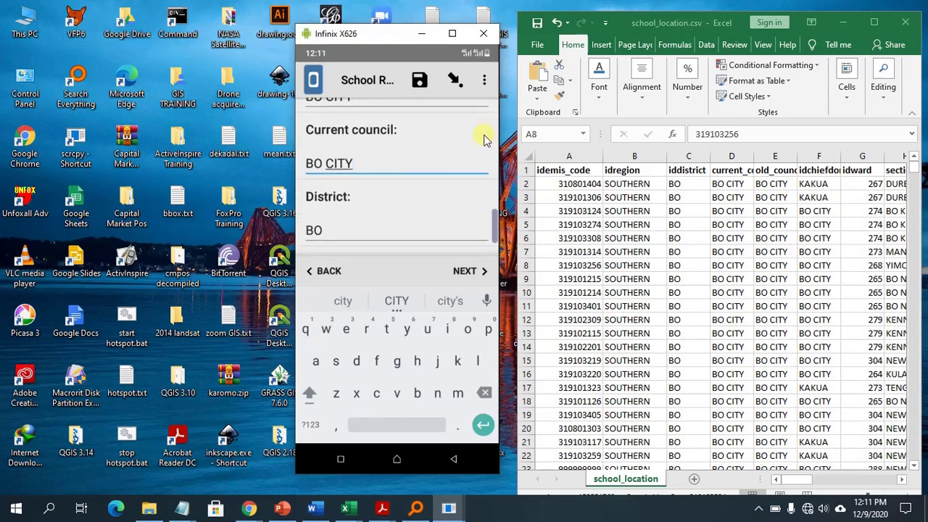
left_click_drag(493, 191, 496, 234)
scroll(496, 234, "up", 2)
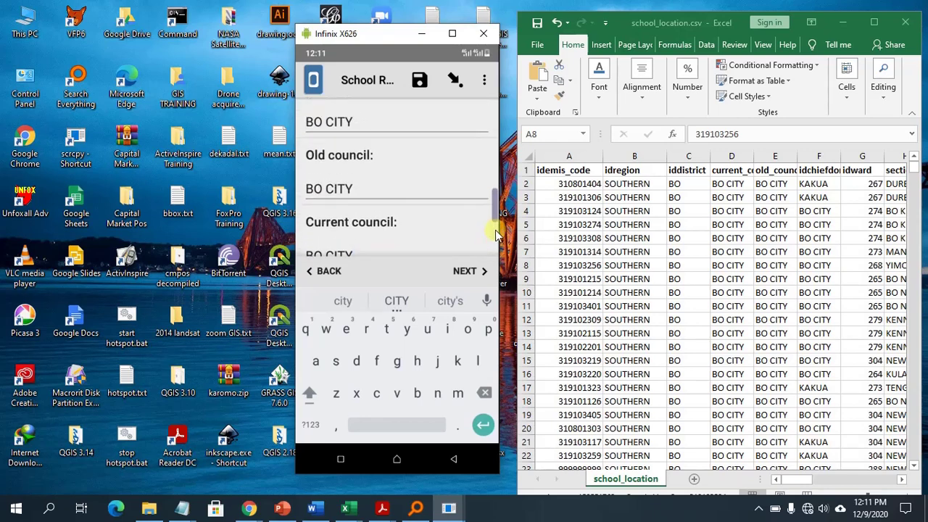
scroll(496, 235, "up", 3)
scroll(496, 234, "up", 1)
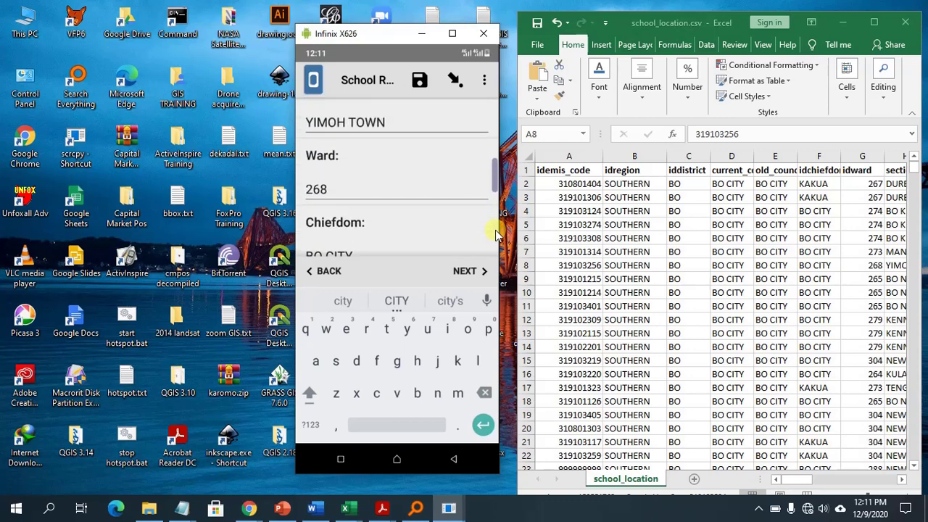
scroll(496, 234, "up", 2)
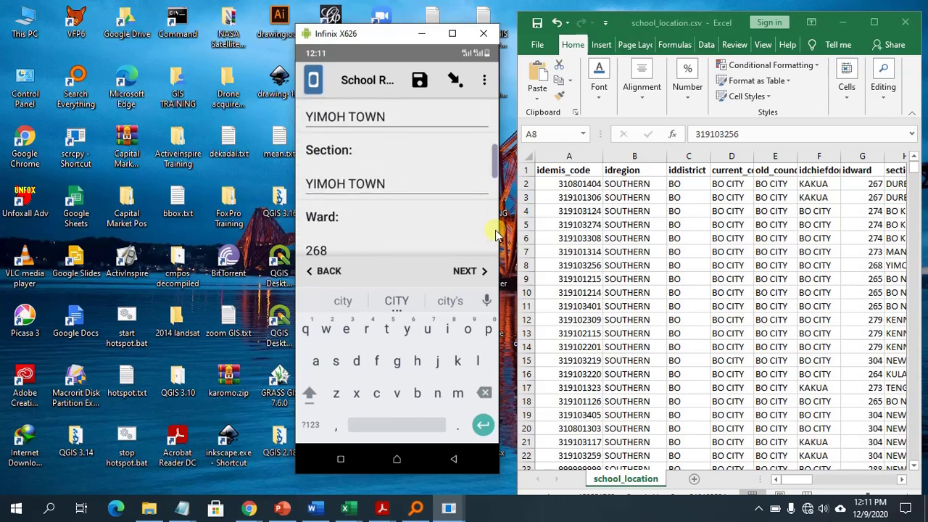
scroll(496, 234, "up", 2)
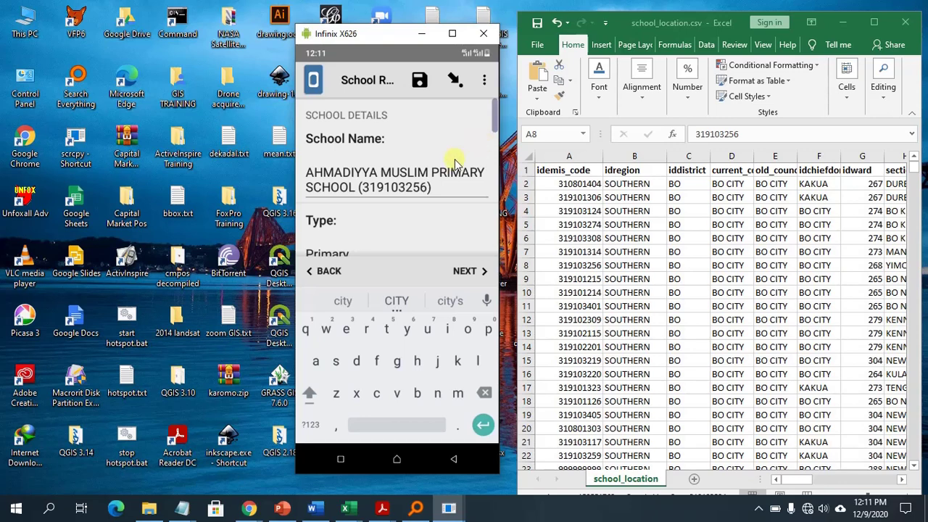
Step: Select row 8 and scroll the sheet to the town and type beside the form's Type value
scroll(455, 159, "down", 3)
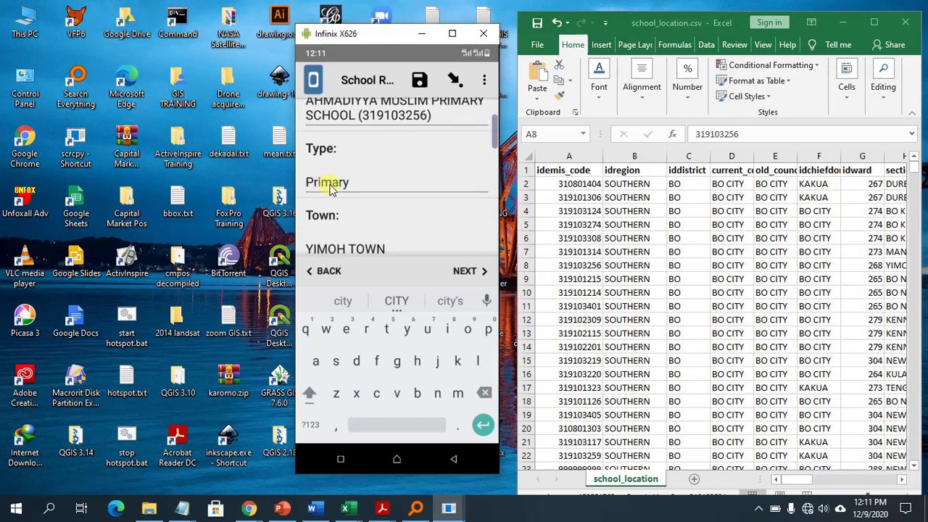
left_click(793, 483)
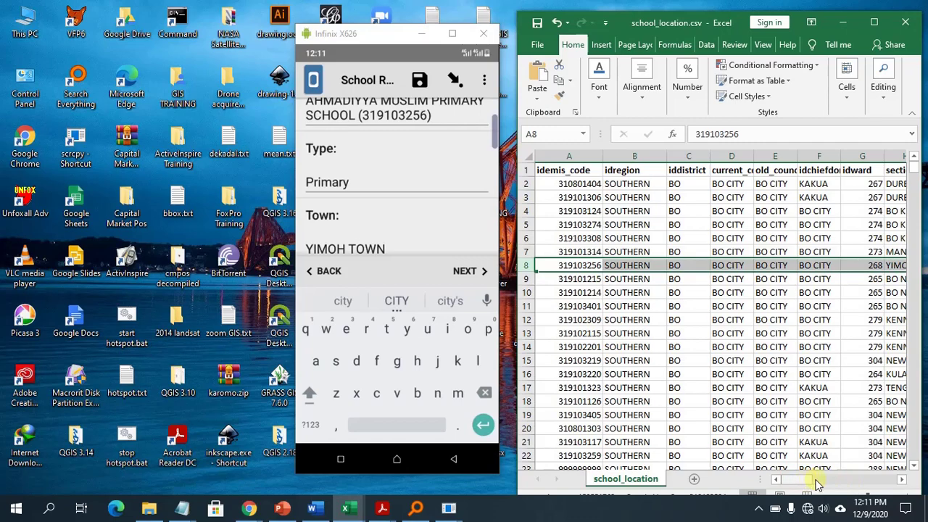
left_click_drag(901, 483, 901, 482)
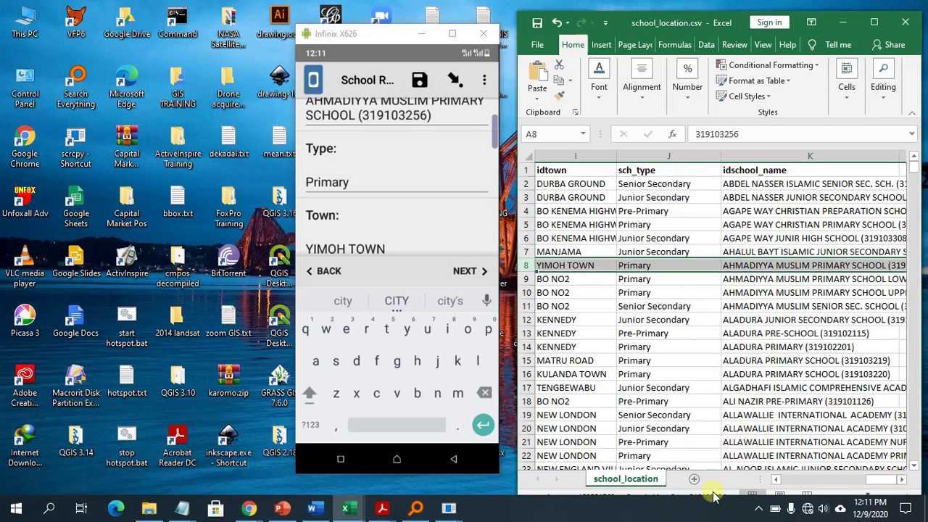
left_click(355, 187)
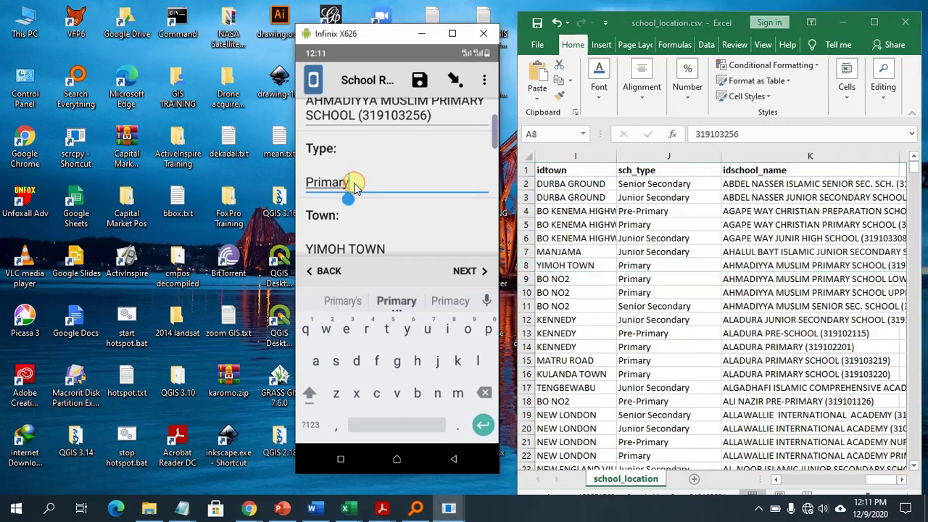
Step: Maximize Excel, apply Sort & Filter > Filter to the header row, and view the sch_type values
left_click(696, 169)
left_click(695, 169)
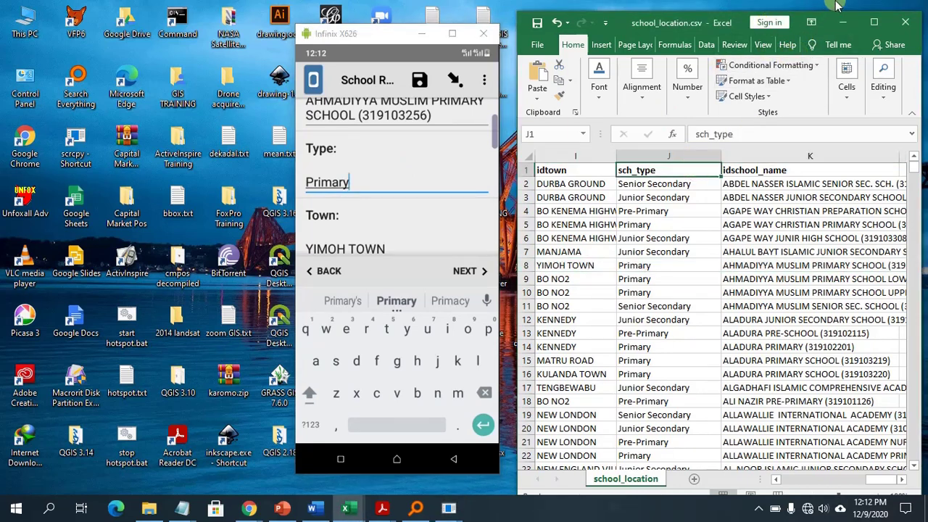
left_click(873, 22)
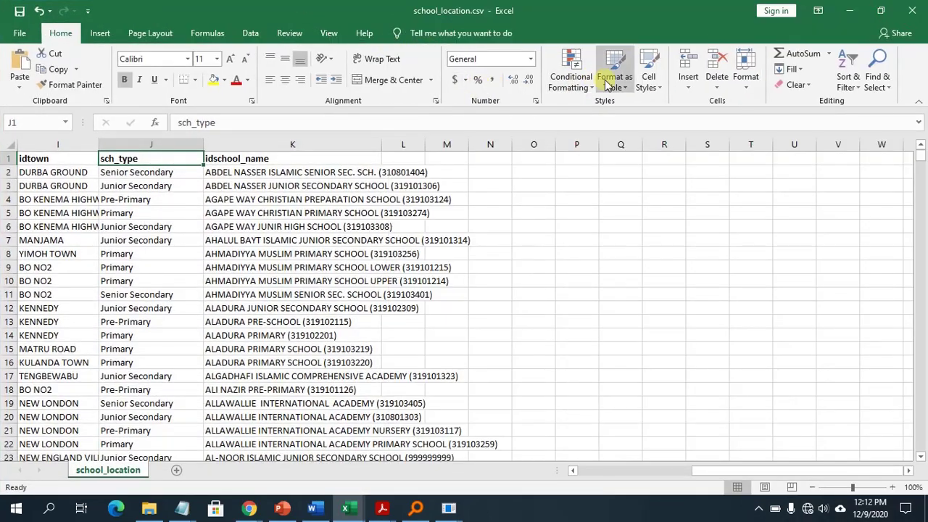
left_click(861, 93)
left_click(862, 154)
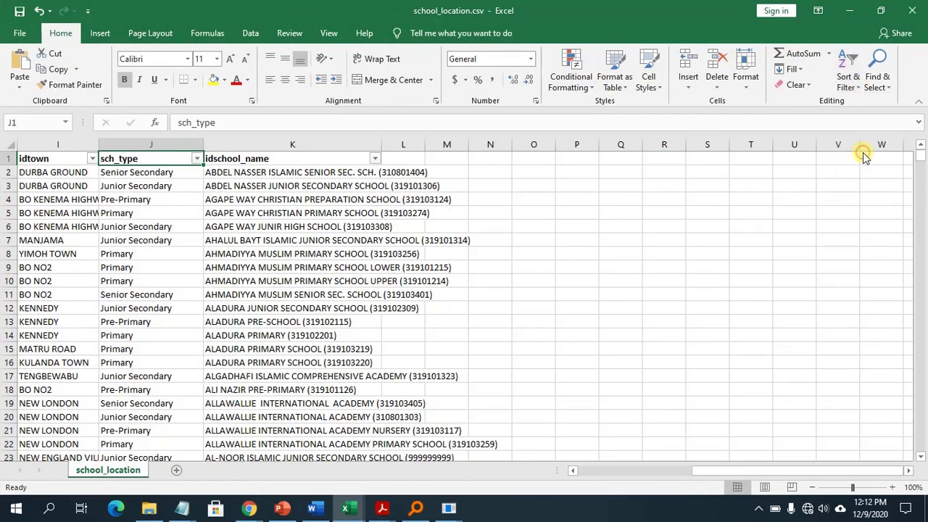
left_click(195, 159)
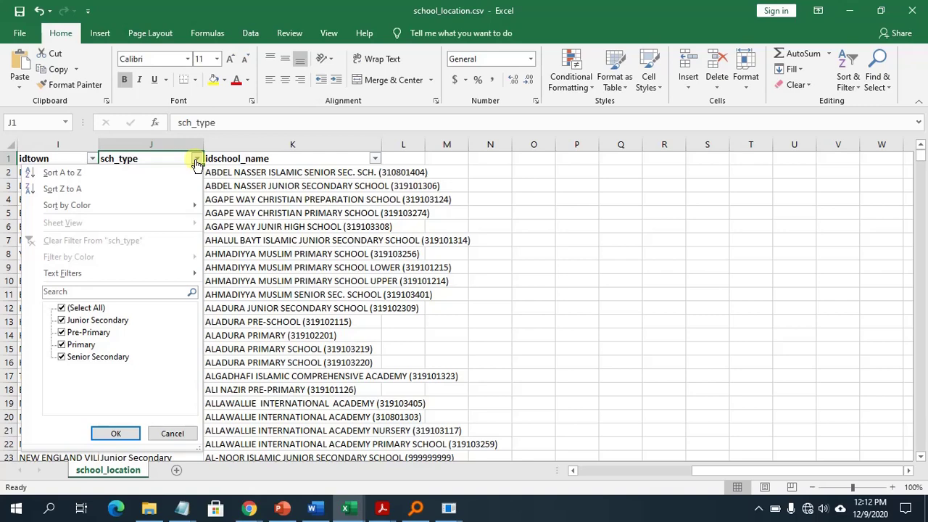
left_click(468, 274)
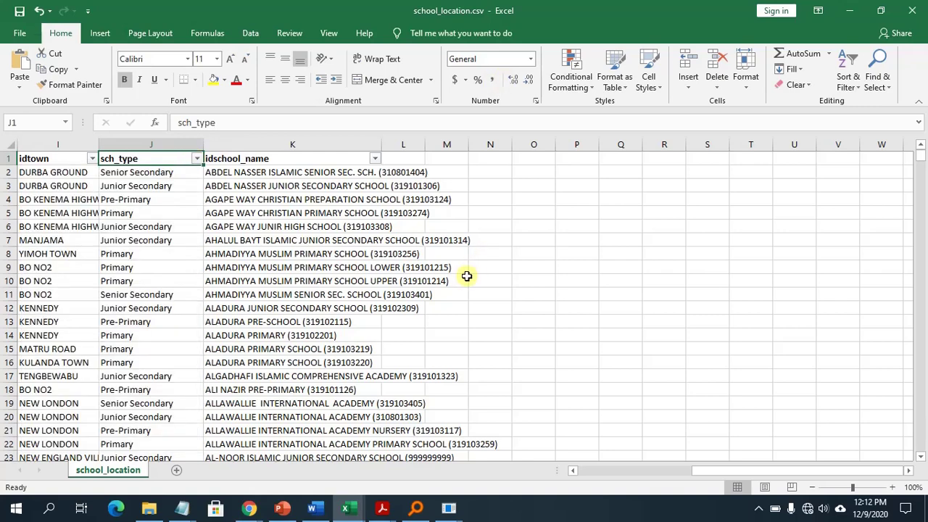
Step: Erase 'Primary' from the Type field and start typing 'Junior'
left_click(850, 8)
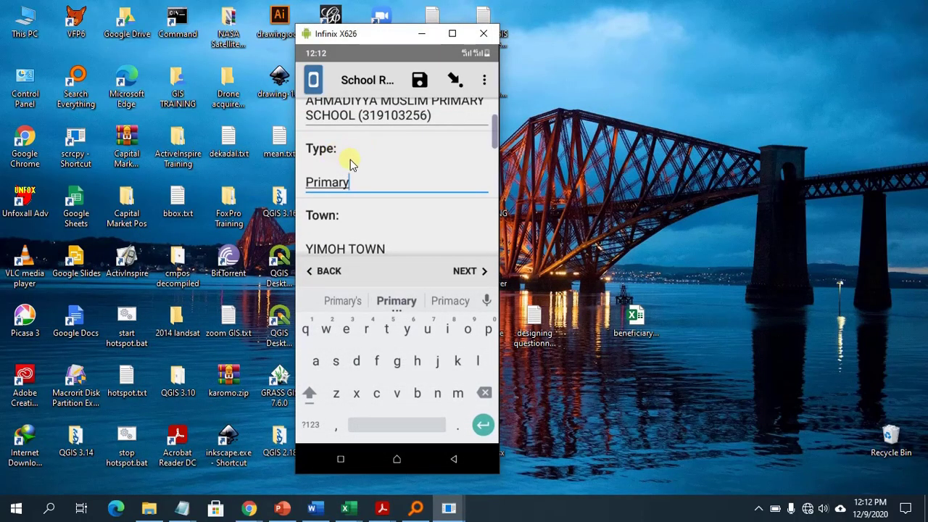
key("BackSpace")
key("BackSpace")
key("BackSpace")
key("BackSpace")
key("BackSpace")
key("BackSpace")
key("BackSpace")
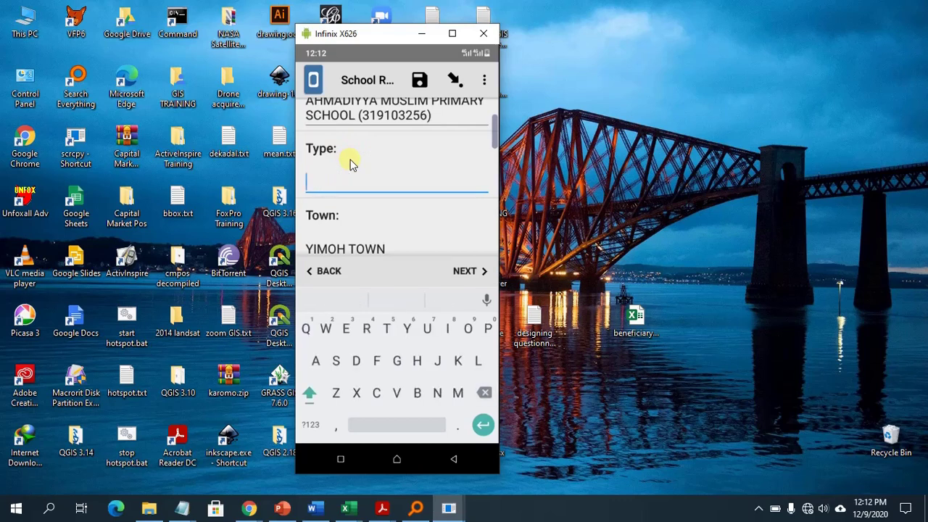
type("Jun")
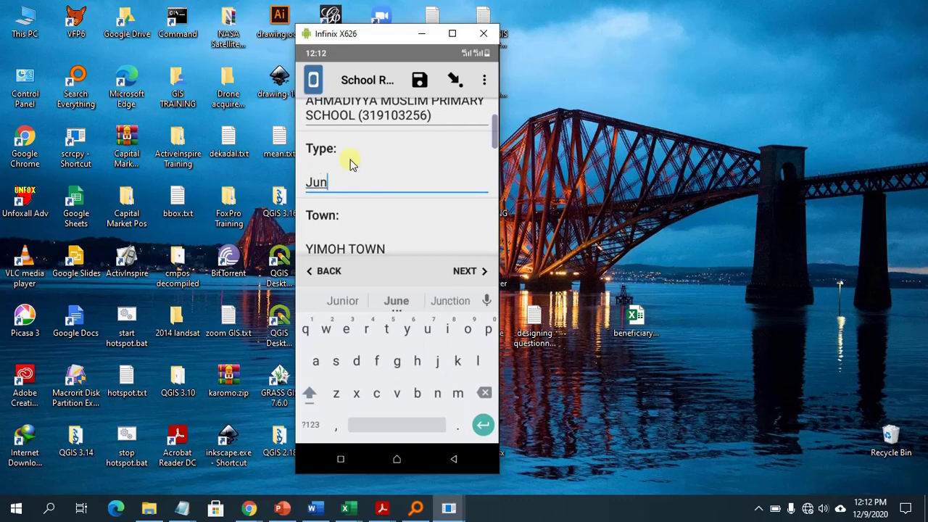
type("ioer")
key("BackSpace")
key("BackSpace")
key("BackSpace")
key("BackSpace")
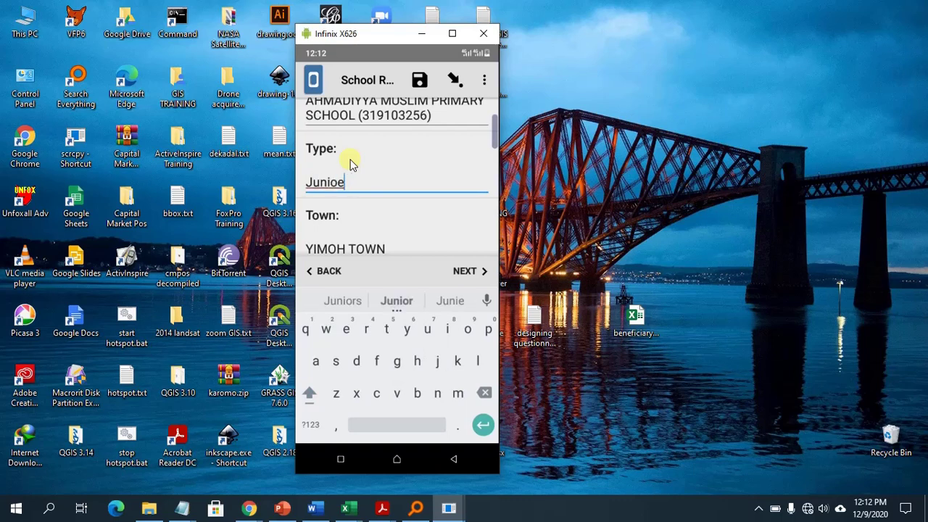
type("ur")
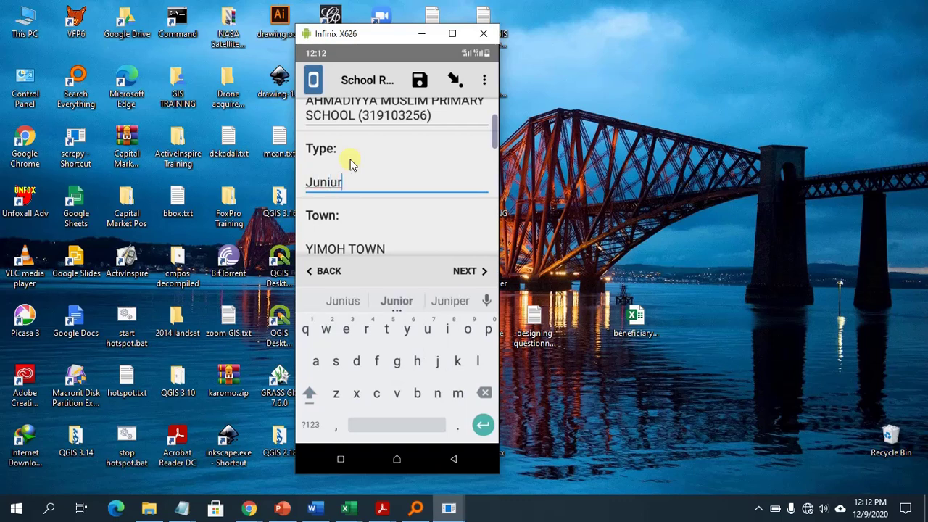
key("BackSpace")
key("BackSpace")
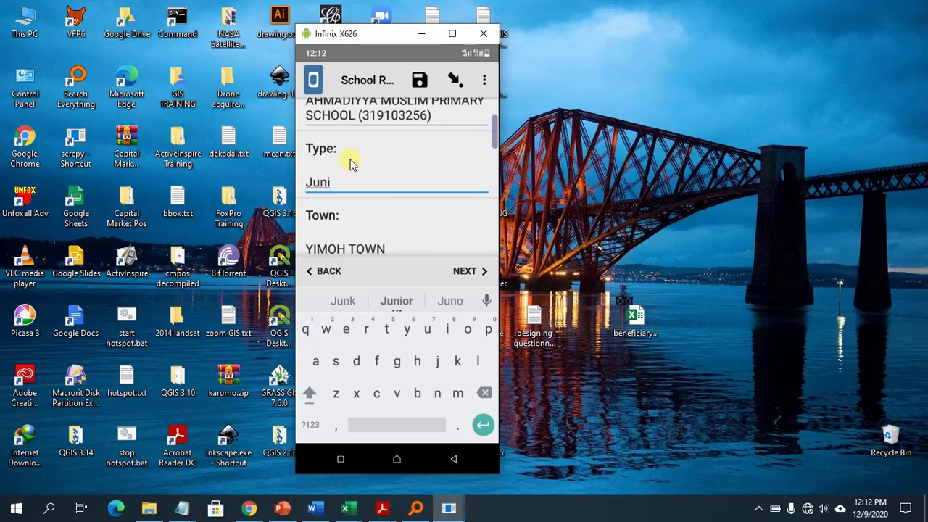
Step: Finish correcting the Type answer so it reads 'Junior Secondary'
mouse_move(340, 504)
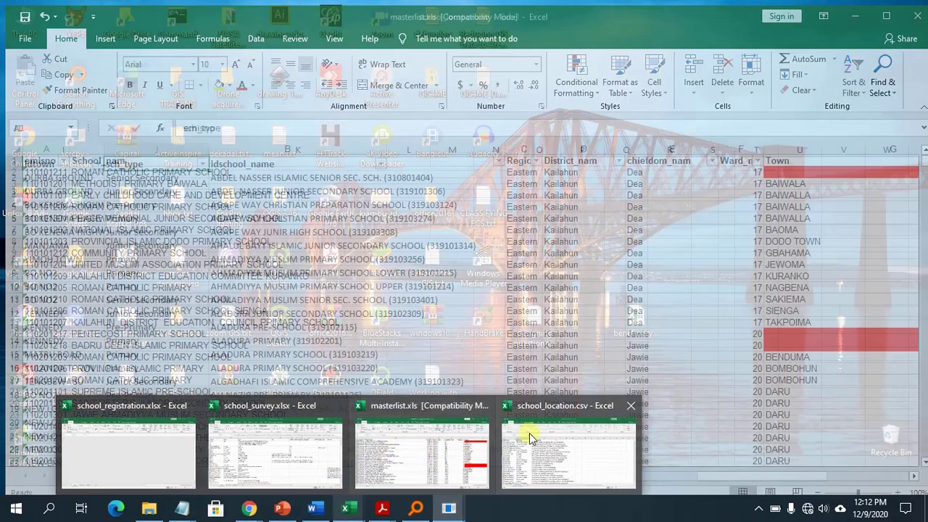
left_click(544, 430)
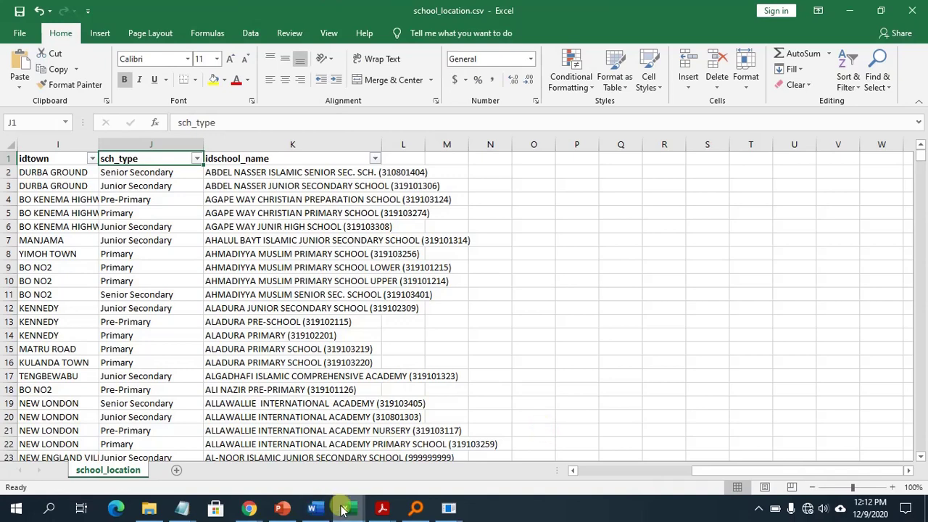
mouse_move(449, 507)
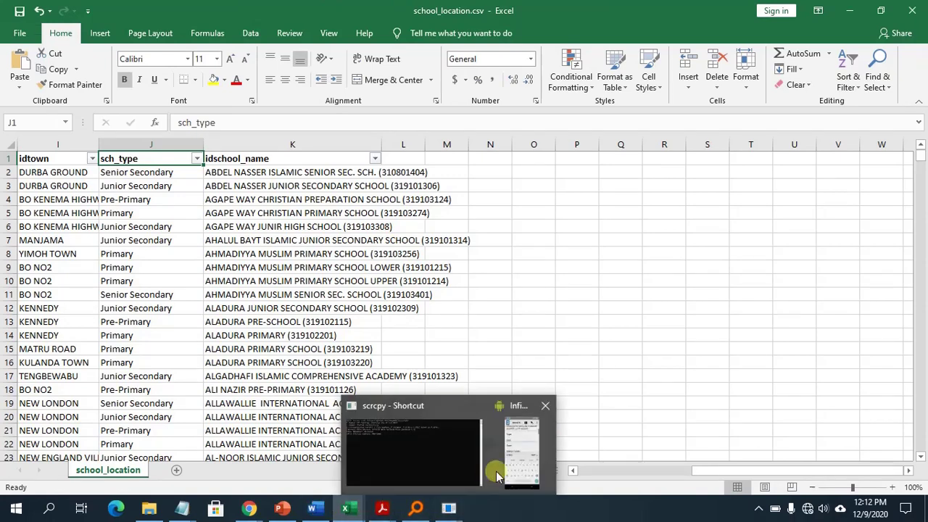
left_click(515, 461)
left_click(517, 464)
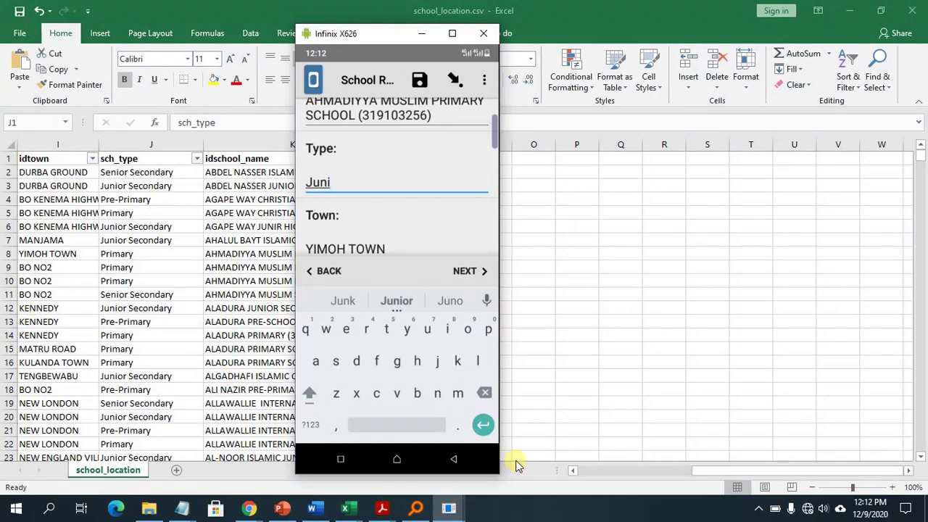
type("0r")
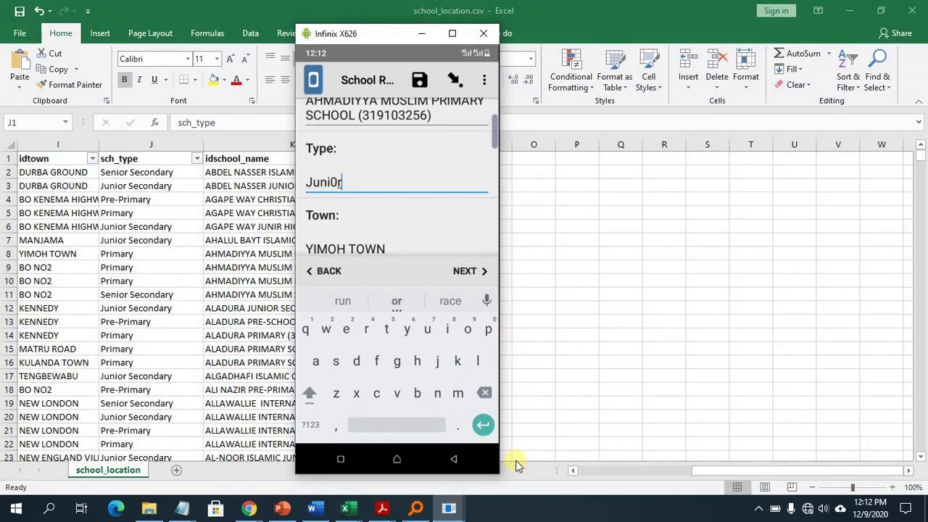
key("BackSpace")
key("BackSpace")
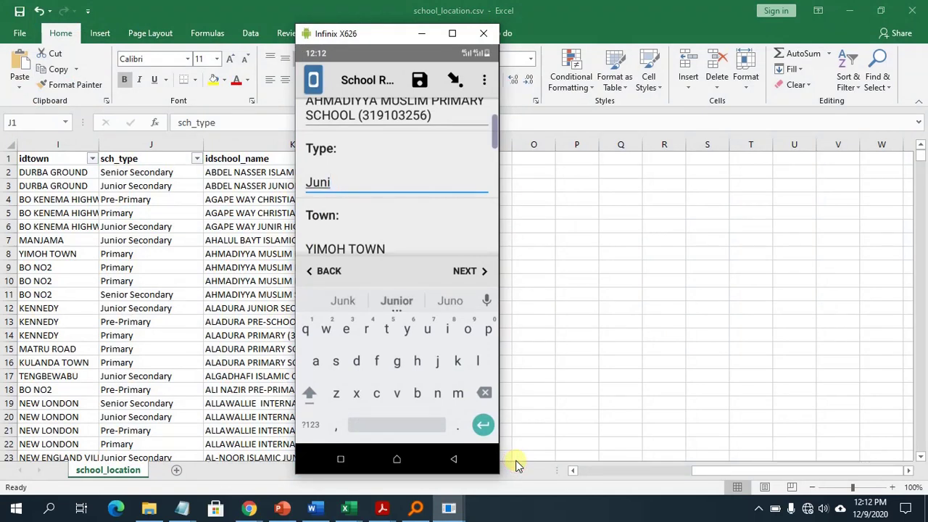
type("or Secon")
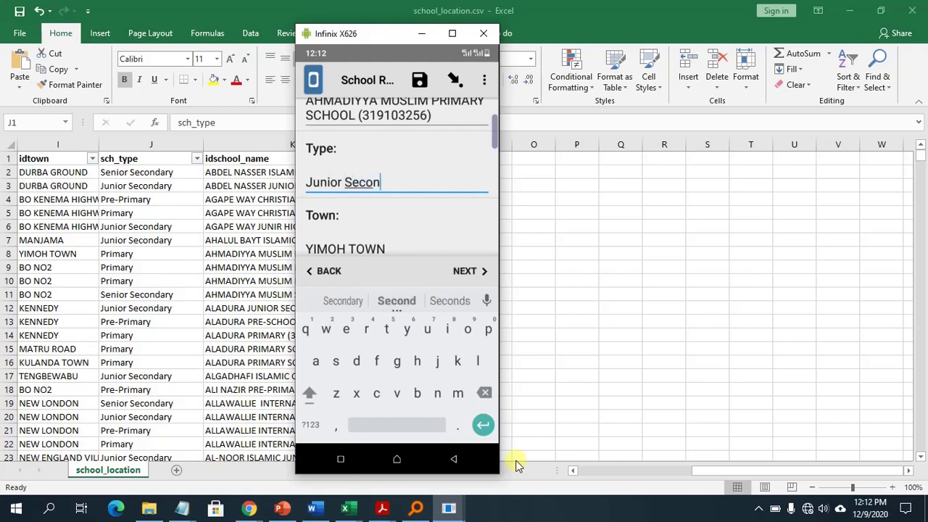
type("dary")
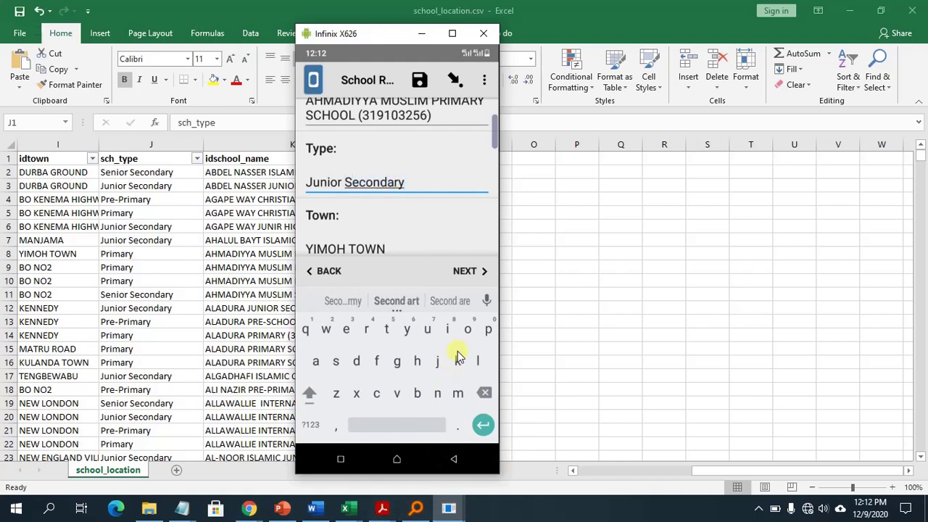
left_click(463, 272)
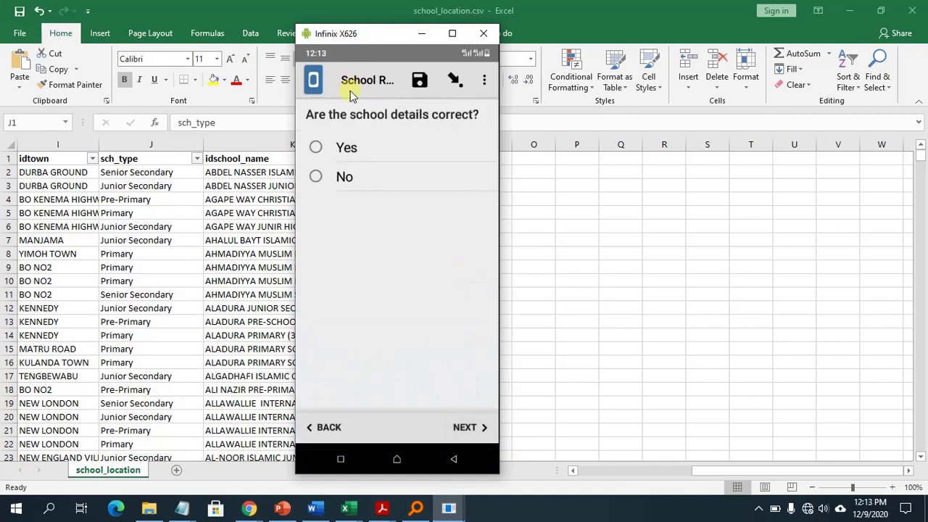
Step: Answer Yes to 'Are the school details correct?' and advance to the form's end page
left_click(315, 147)
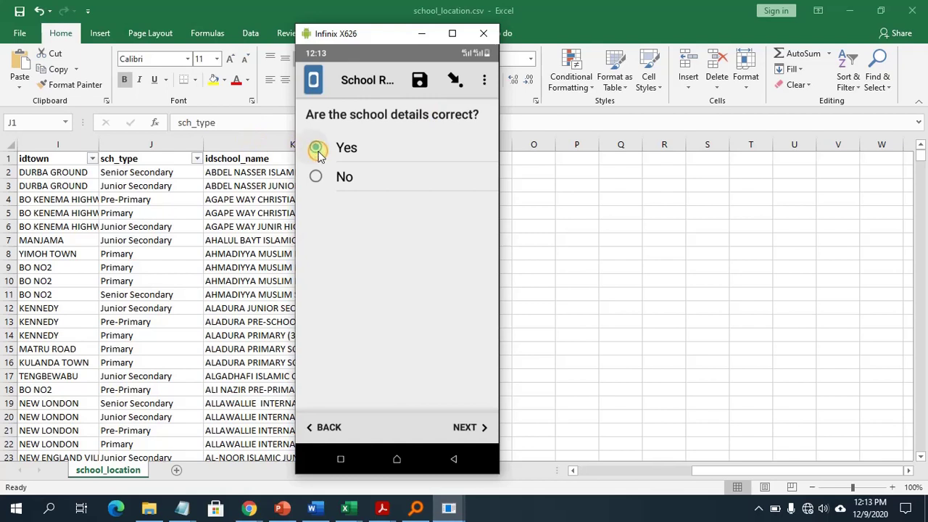
left_click(463, 428)
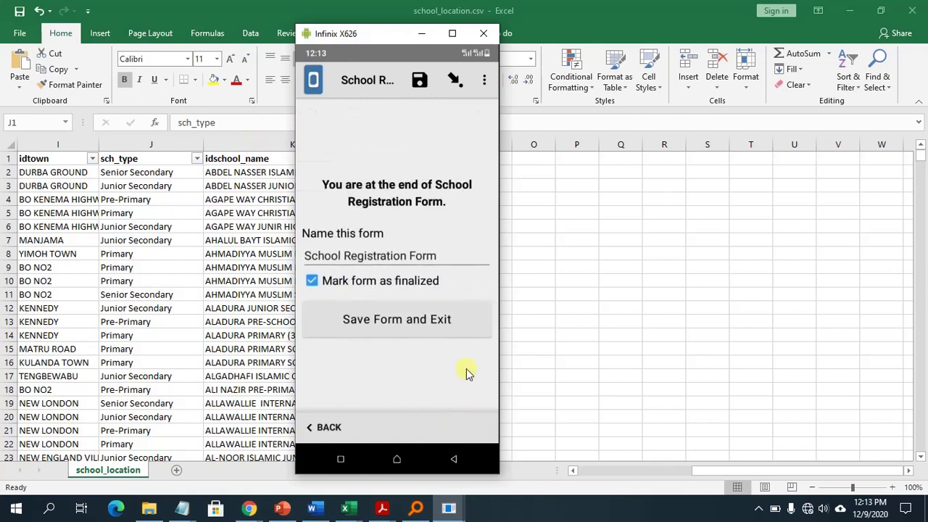